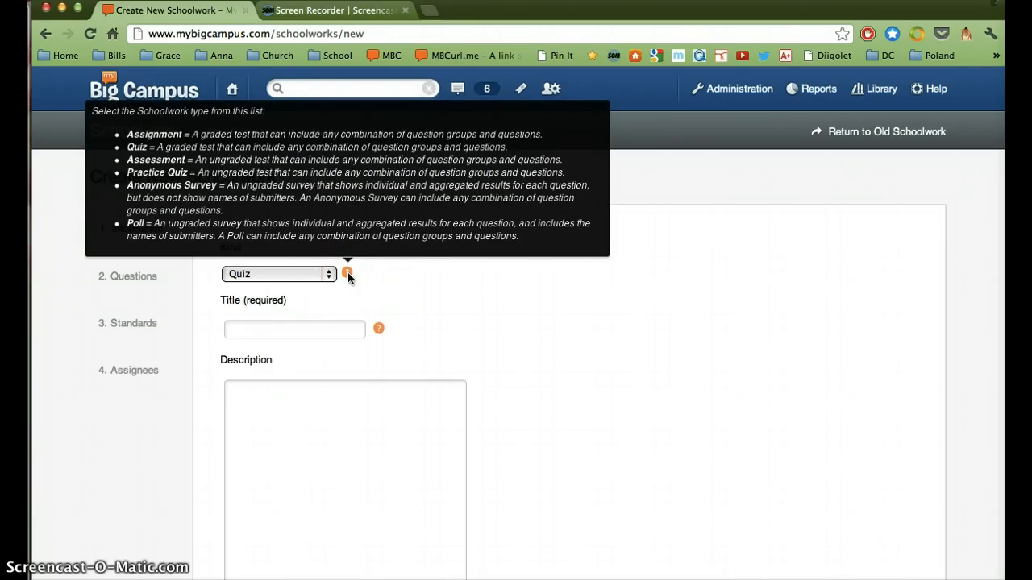
# - Title the quiz "Structure Quiz" and describe it as "Quiz to complete after watching Bill Nye: Structures and BrainPOP: Bridges videos."
pyautogui.click(408, 283)
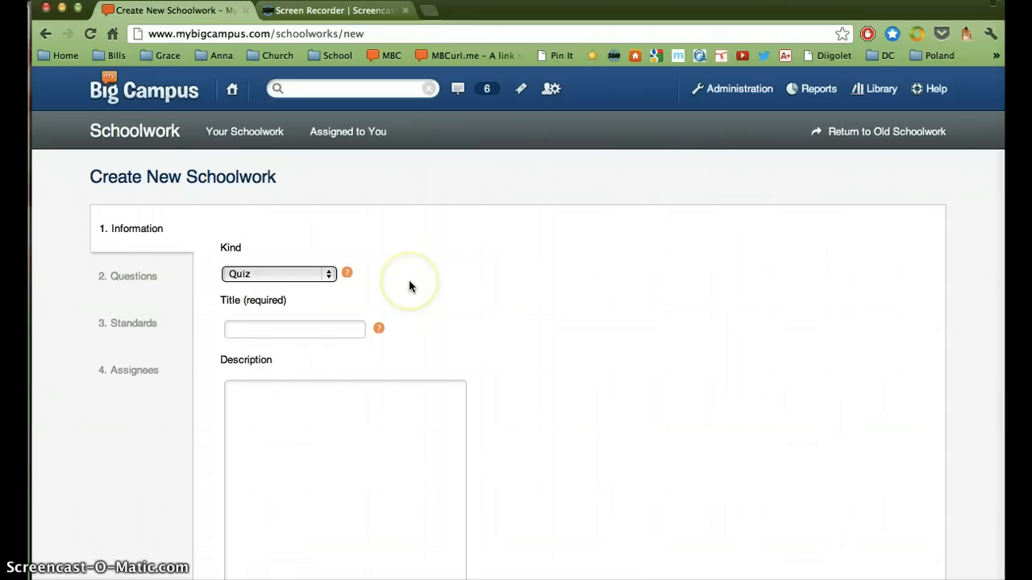
pyautogui.click(258, 328)
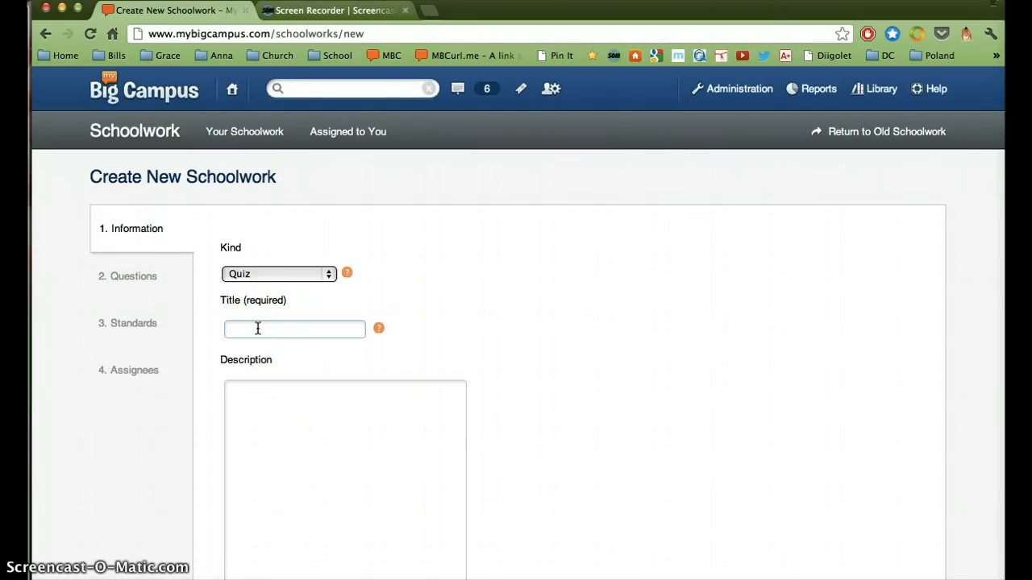
pyautogui.write('Structure Quiz')
pyautogui.click(256, 433)
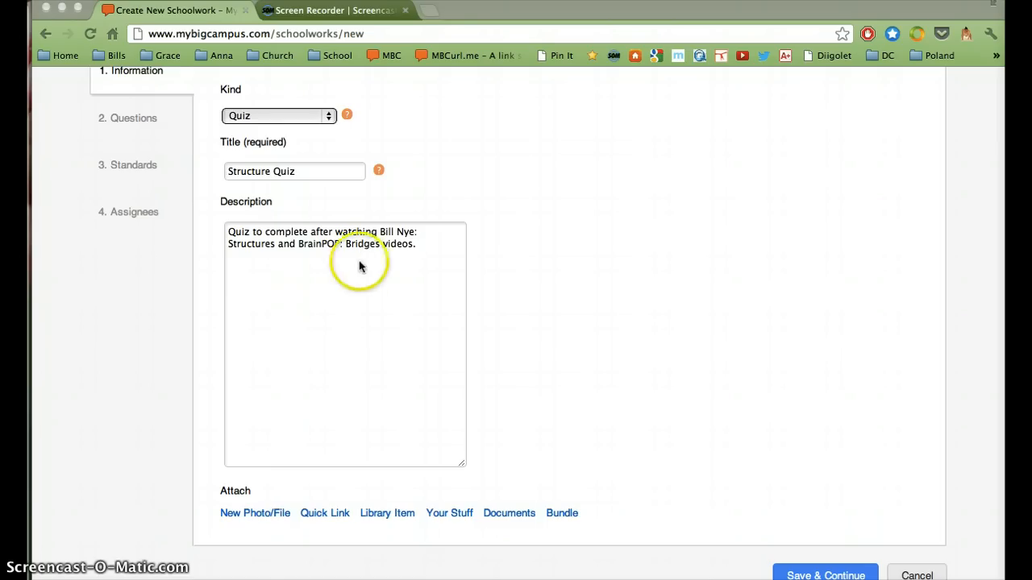
# - Search the library items for "bill nye bridges" and attach Bill Nye the Science Guy - "Let's Talk About Stress" to the quiz
pyautogui.click(384, 513)
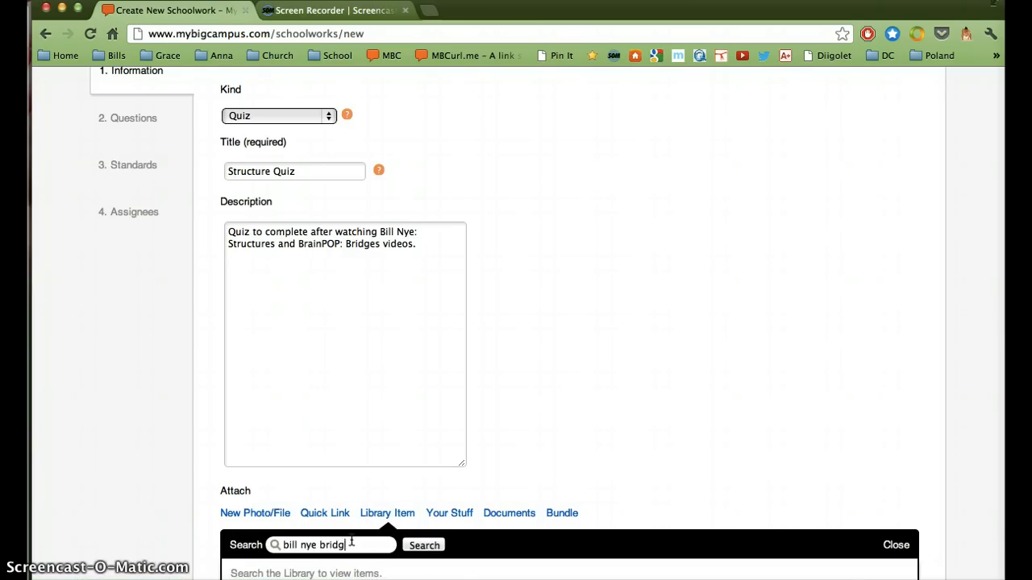
pyautogui.press('Return')
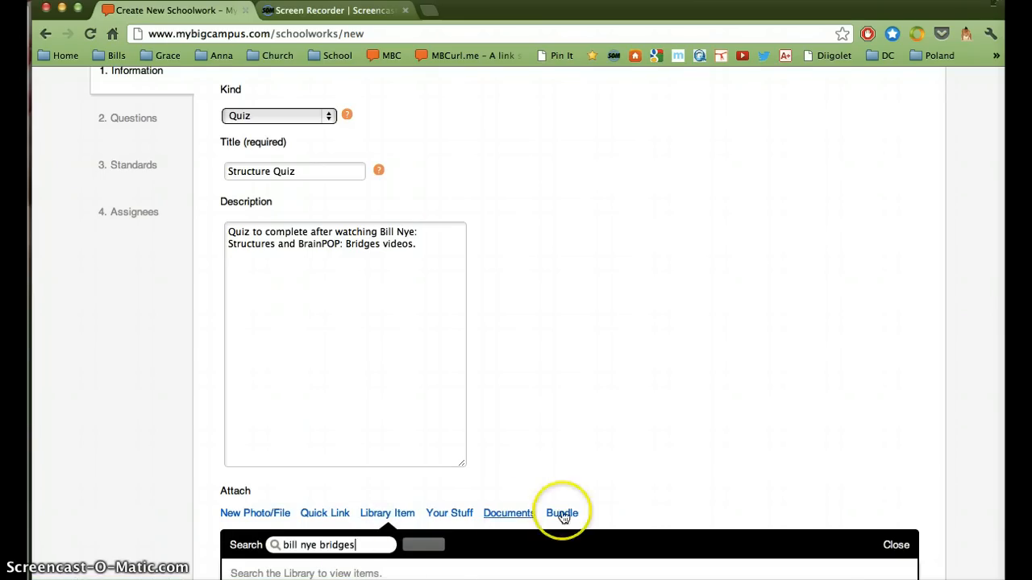
pyautogui.scroll(-2, 646, 488)
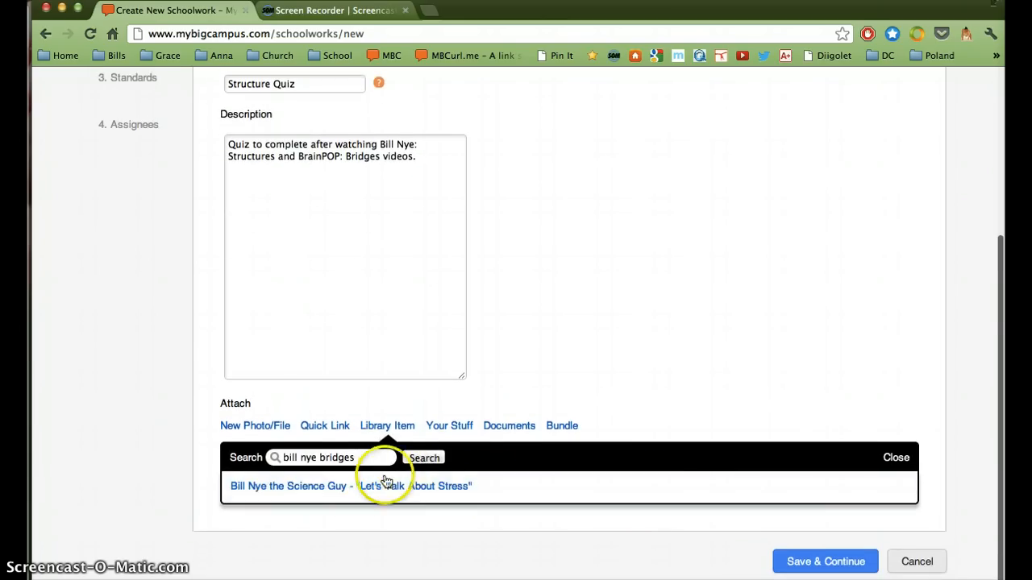
pyautogui.click(351, 487)
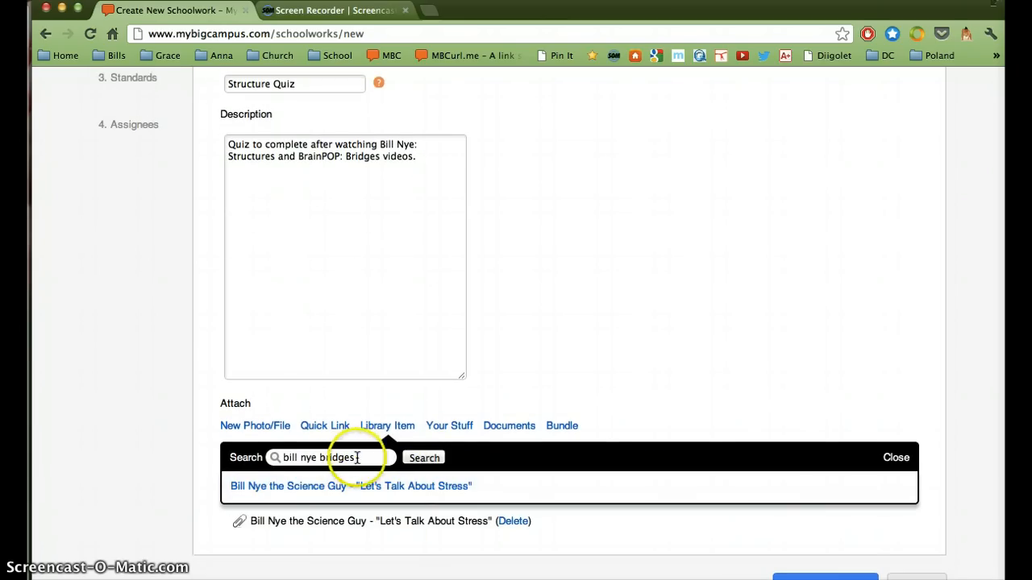
# - Find the library item BrainPOP Technology Learn about Bridges with "brainPOP bridges", attach it, and save the quiz information to continue
pyautogui.moveTo(355, 457); pyautogui.dragTo(279, 457)
pyautogui.write('brainP')
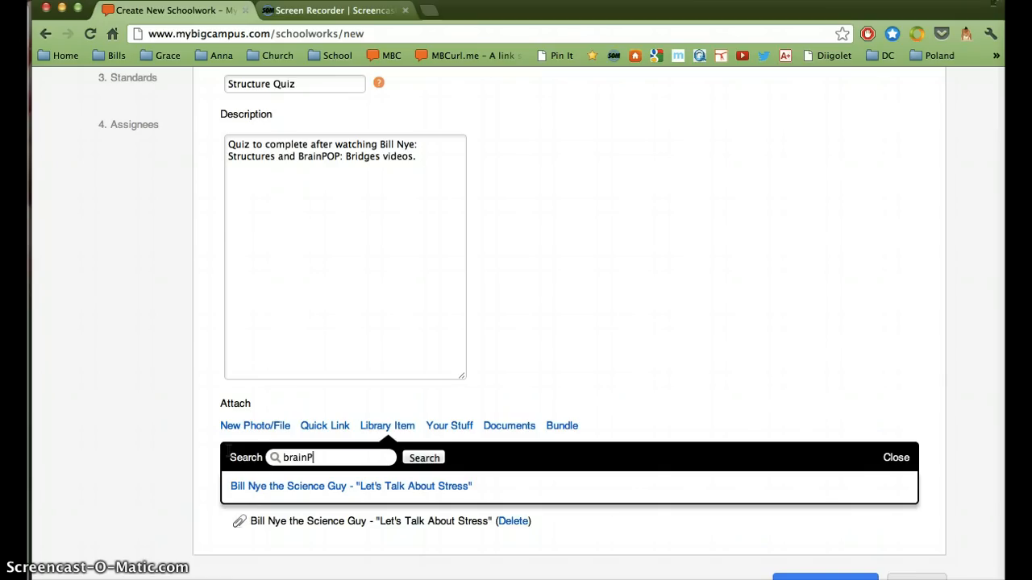
pyautogui.write('OP bridges')
pyautogui.press('Return')
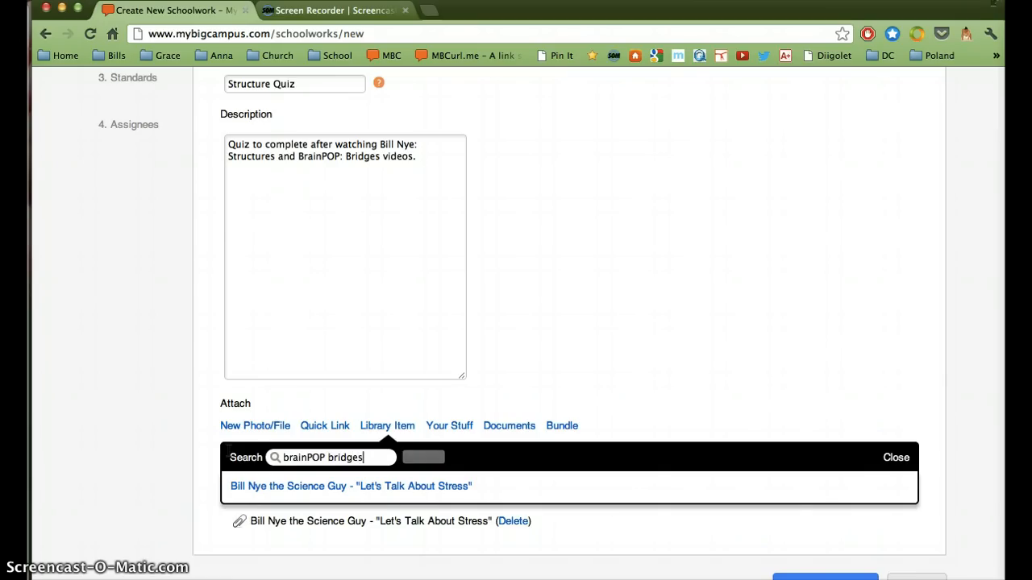
pyautogui.click(273, 486)
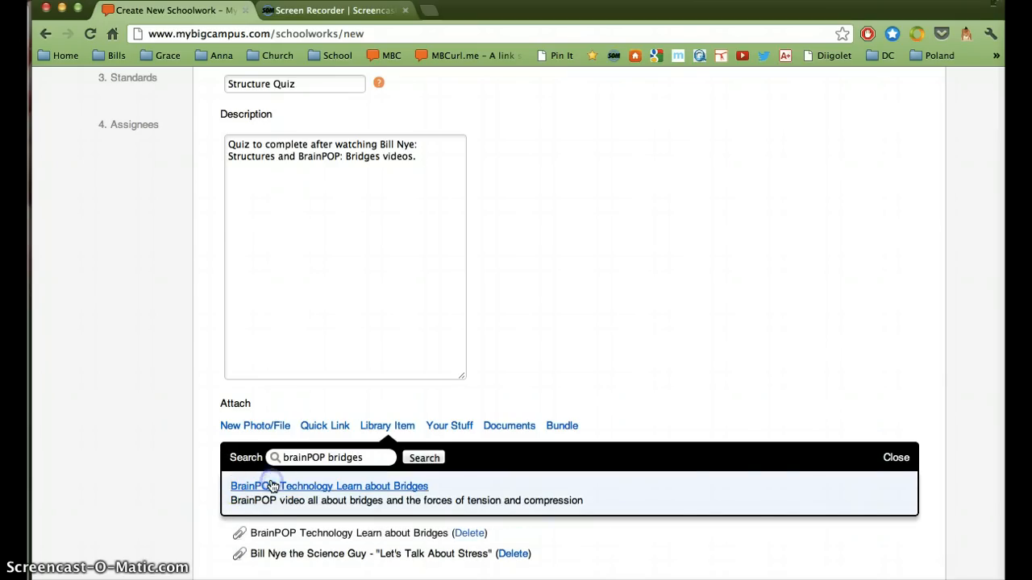
pyautogui.click(895, 458)
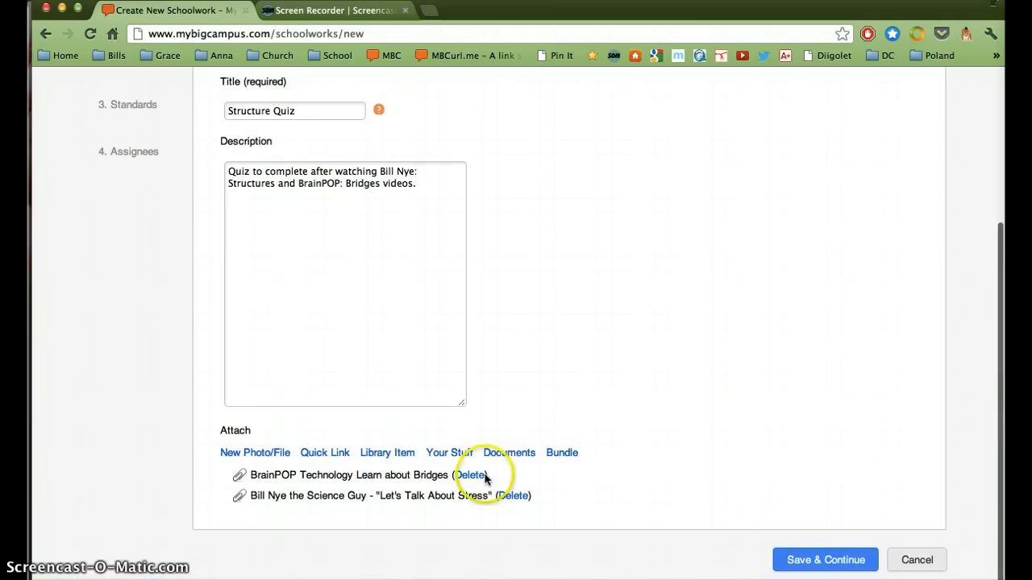
pyautogui.click(818, 568)
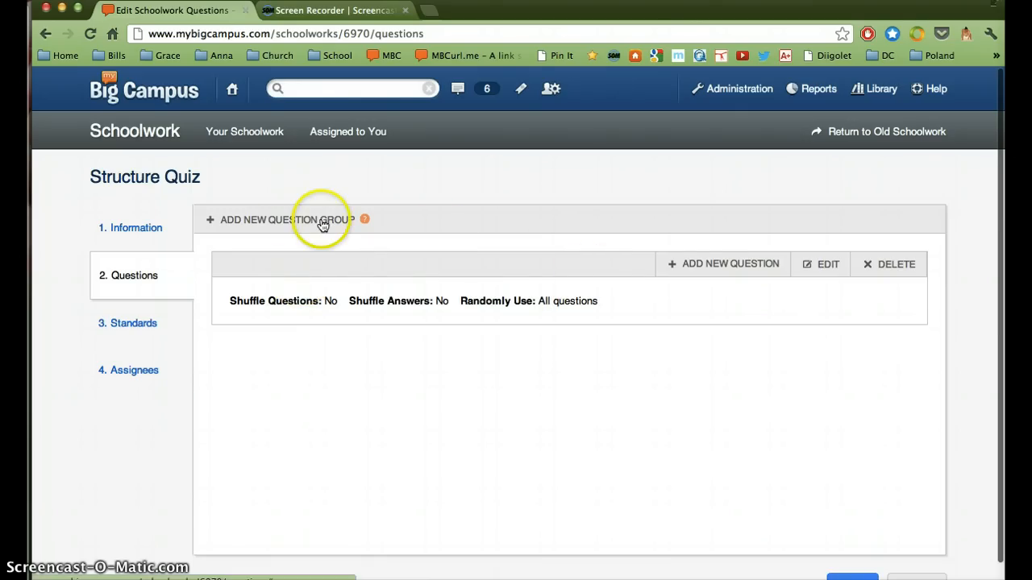
# - Start a new multiple choice question in the existing question group of the Structure Quiz
pyautogui.click(734, 256)
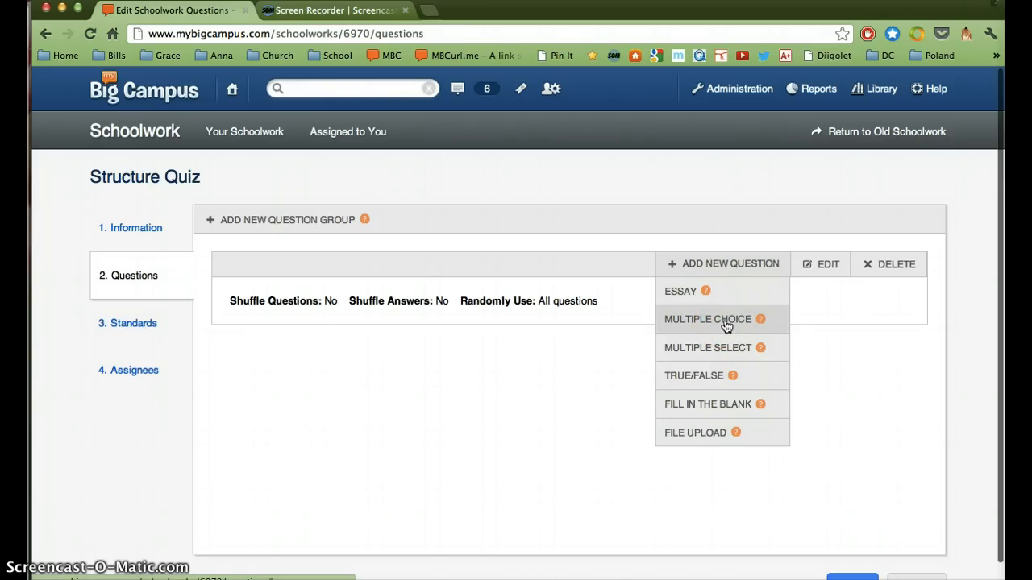
pyautogui.moveTo(733, 377)
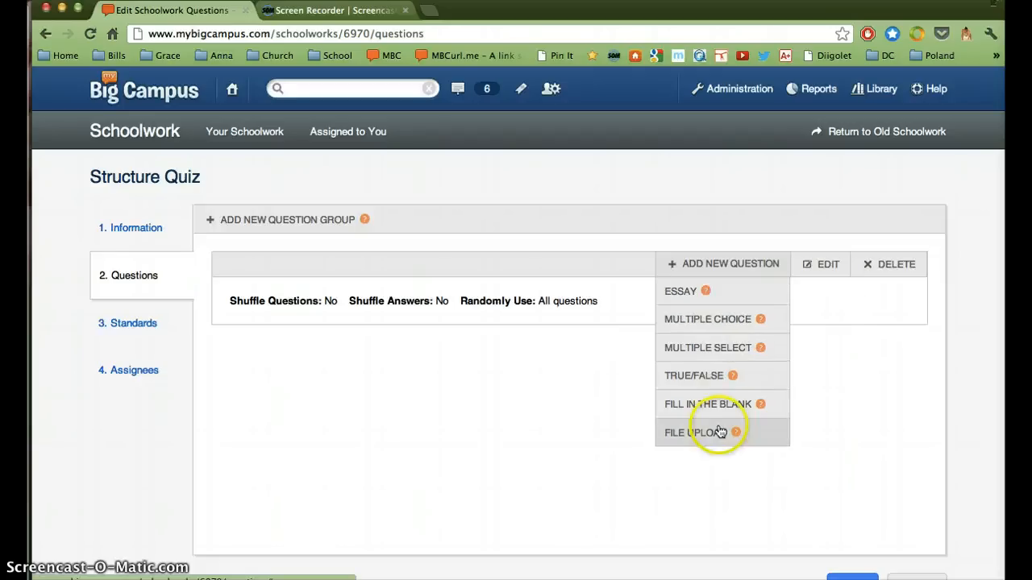
pyautogui.moveTo(702, 242)
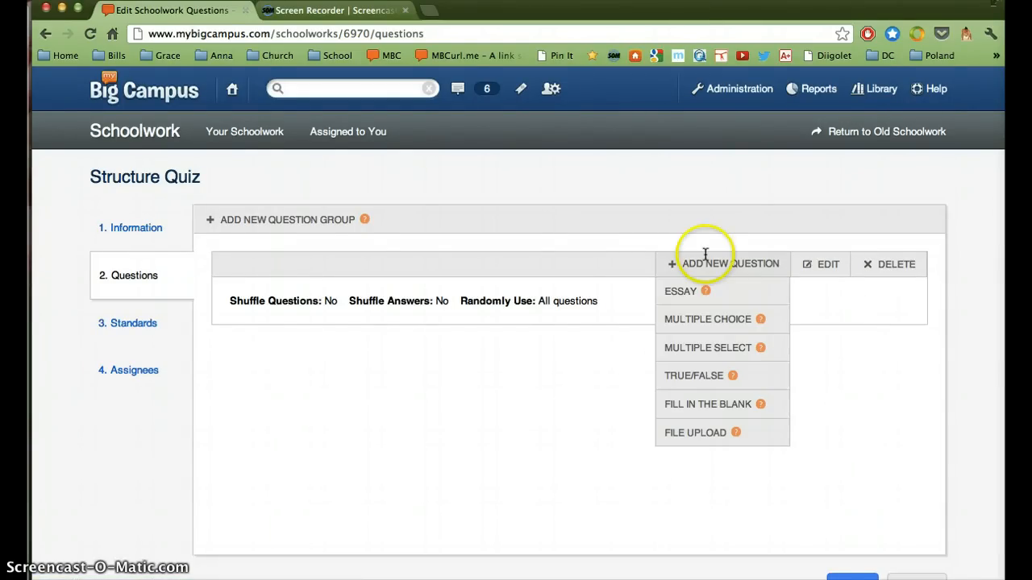
pyautogui.click(700, 321)
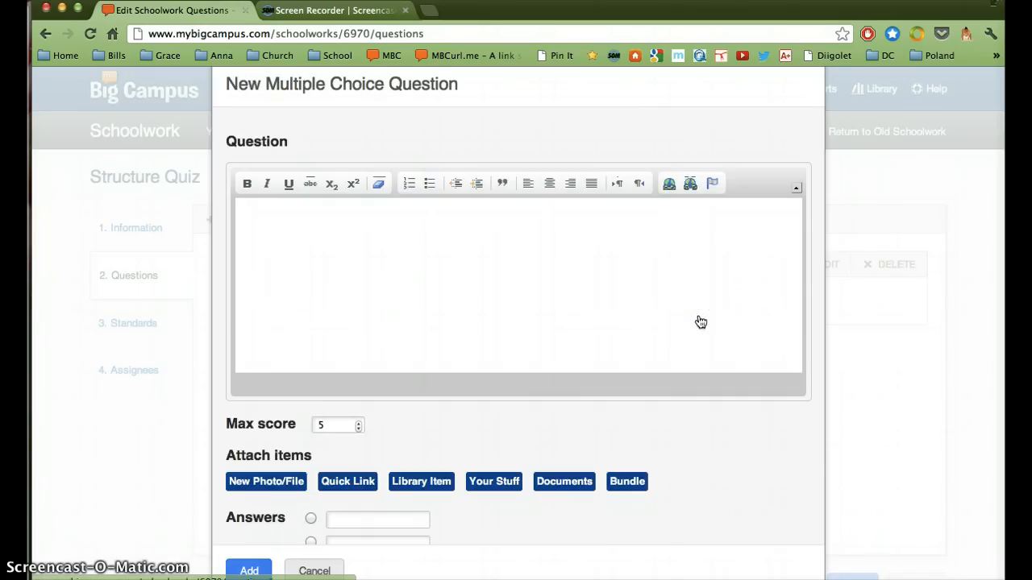
pyautogui.click(509, 265)
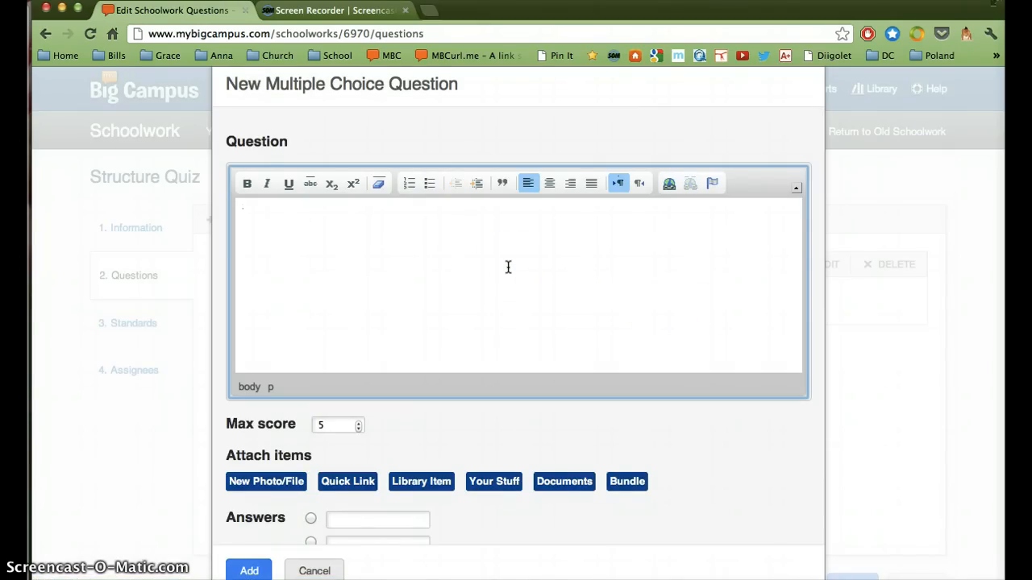
# - Set the max score of the new multiple choice question to 1
pyautogui.scroll(-3, 428, 448)
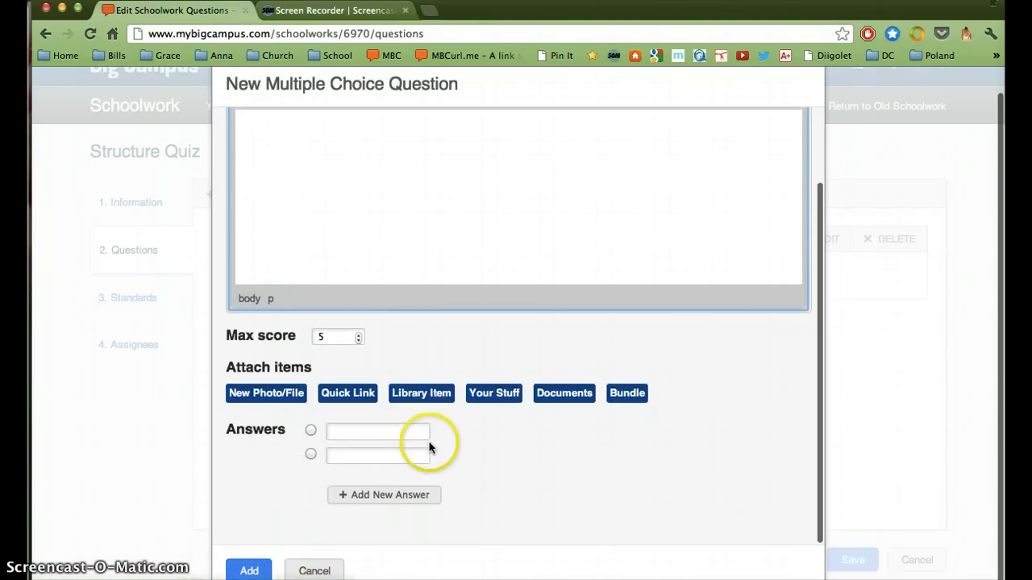
pyautogui.scroll(3, 508, 187)
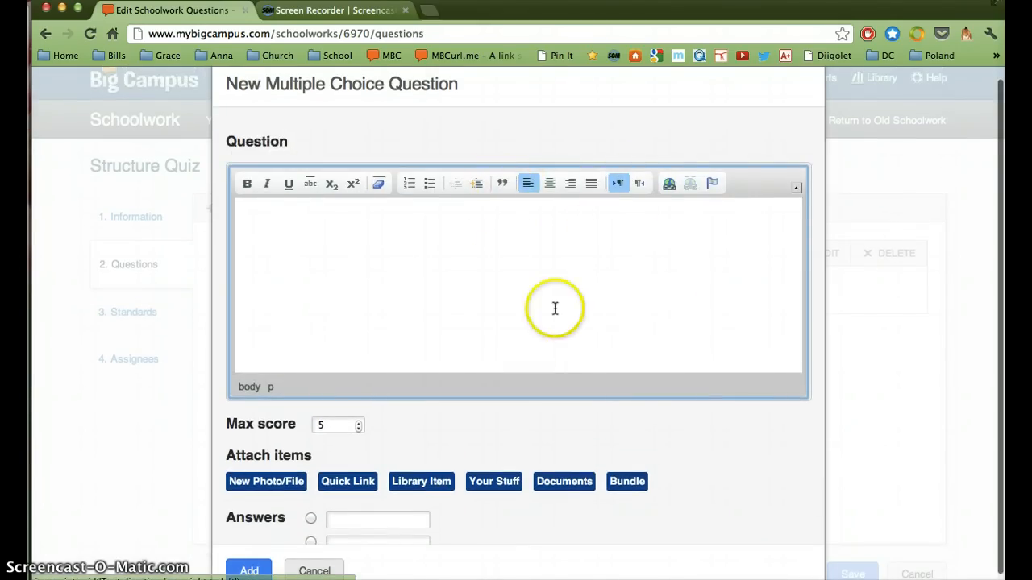
pyautogui.scroll(-1, 533, 366)
pyautogui.scroll(-1, 534, 369)
pyautogui.click(358, 341)
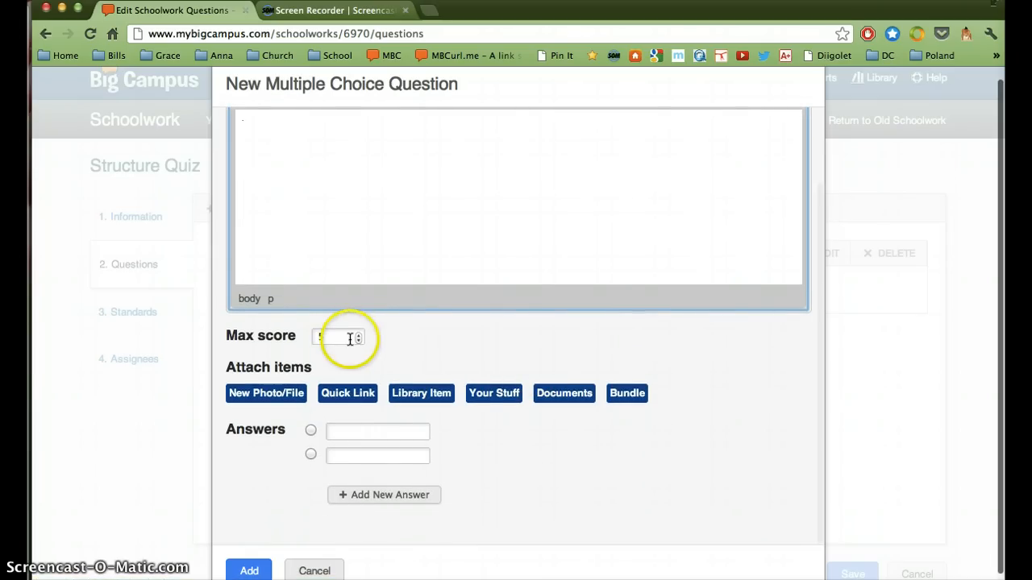
pyautogui.click(357, 340)
pyautogui.click(358, 341)
pyautogui.click(357, 341)
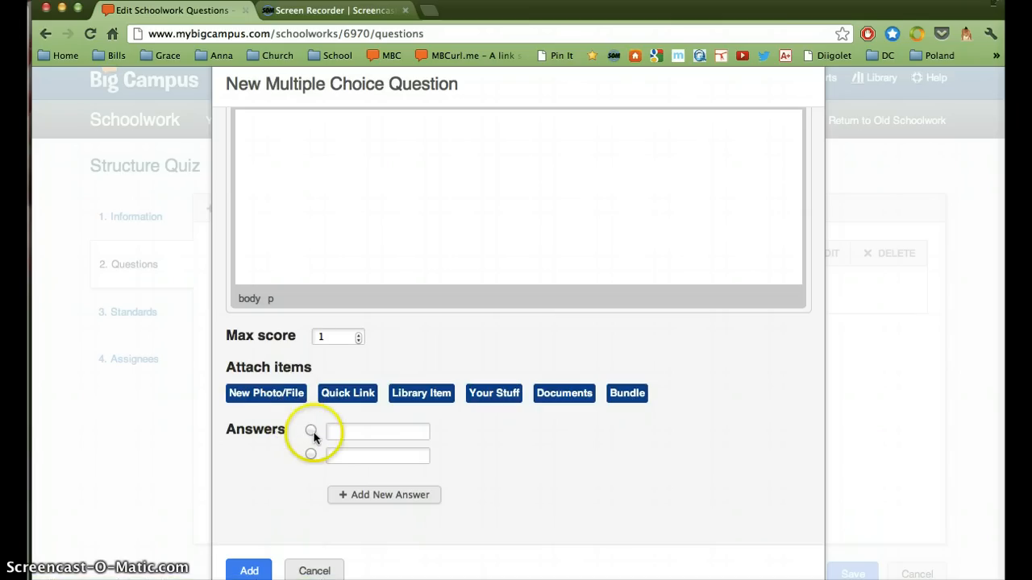
# - Complete the WEAKEST to STRONGEST bridge-order question with four answers (A, B, C; C, A, B; C, B, A; A, C, B), C, B, A correct, and add it
pyautogui.click(355, 495)
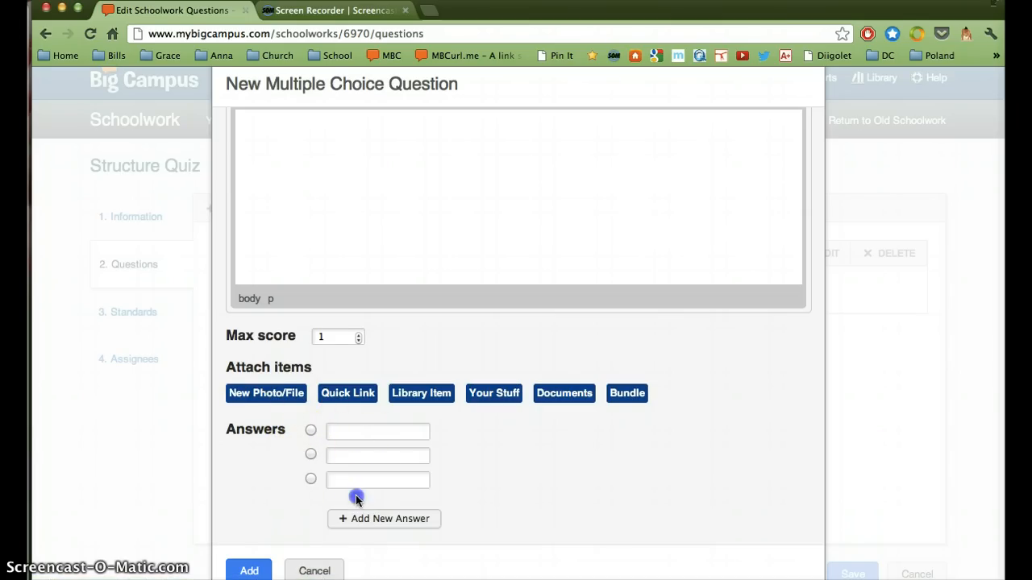
pyautogui.click(362, 521)
pyautogui.scroll(-2, 498, 516)
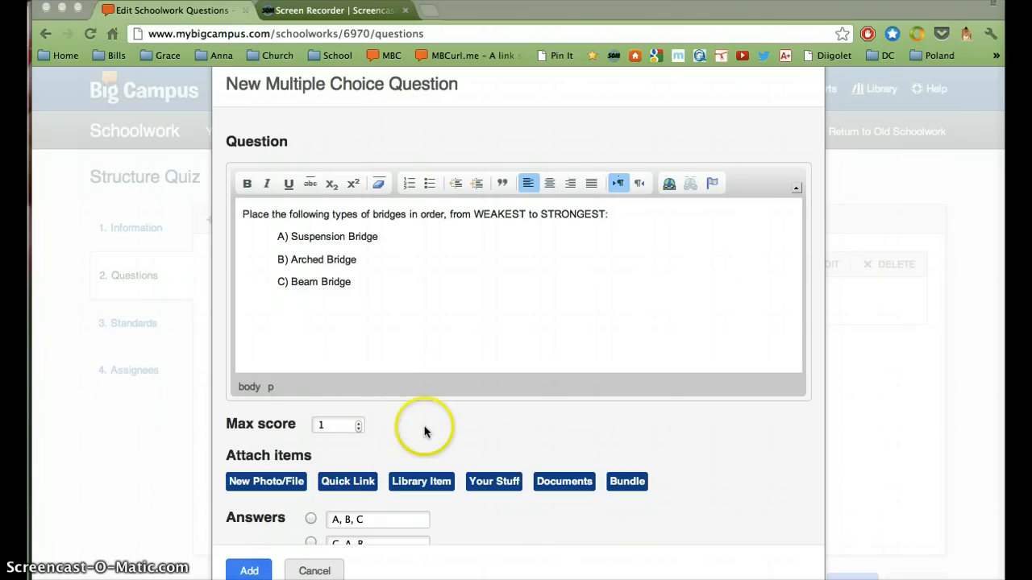
pyautogui.scroll(-3, 424, 428)
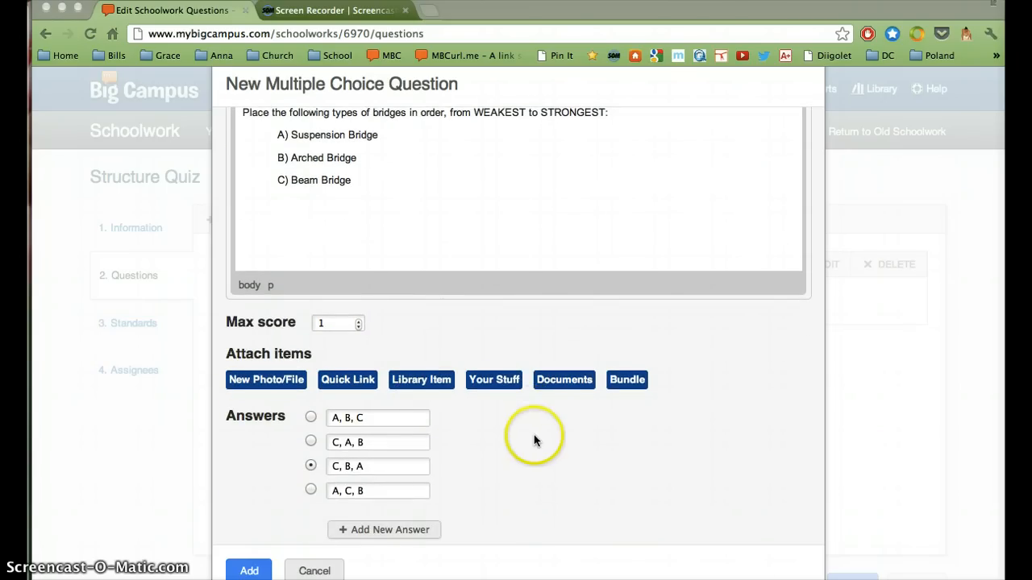
pyautogui.scroll(-1, 534, 439)
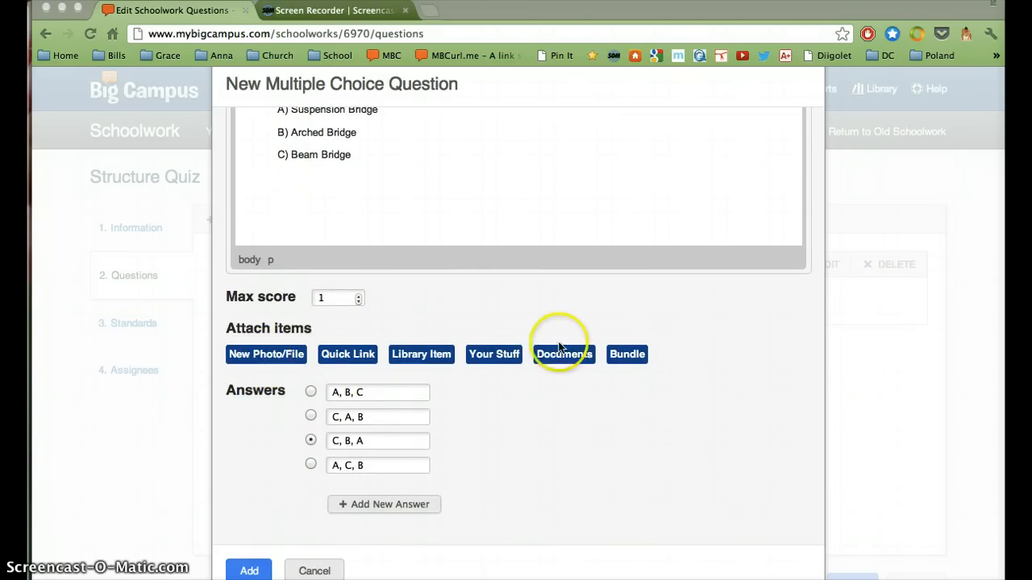
pyautogui.scroll(-1, 465, 423)
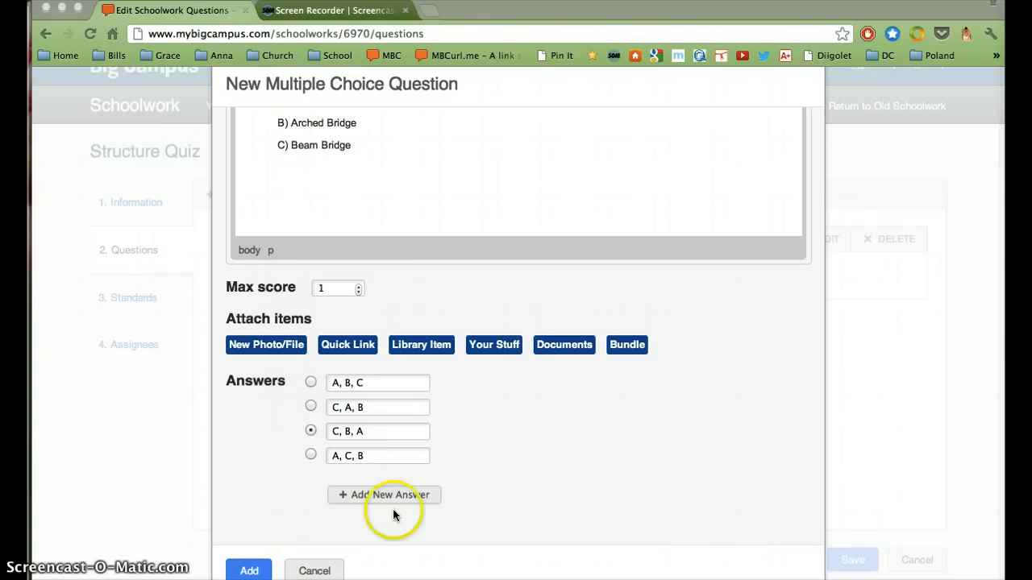
pyautogui.click(249, 571)
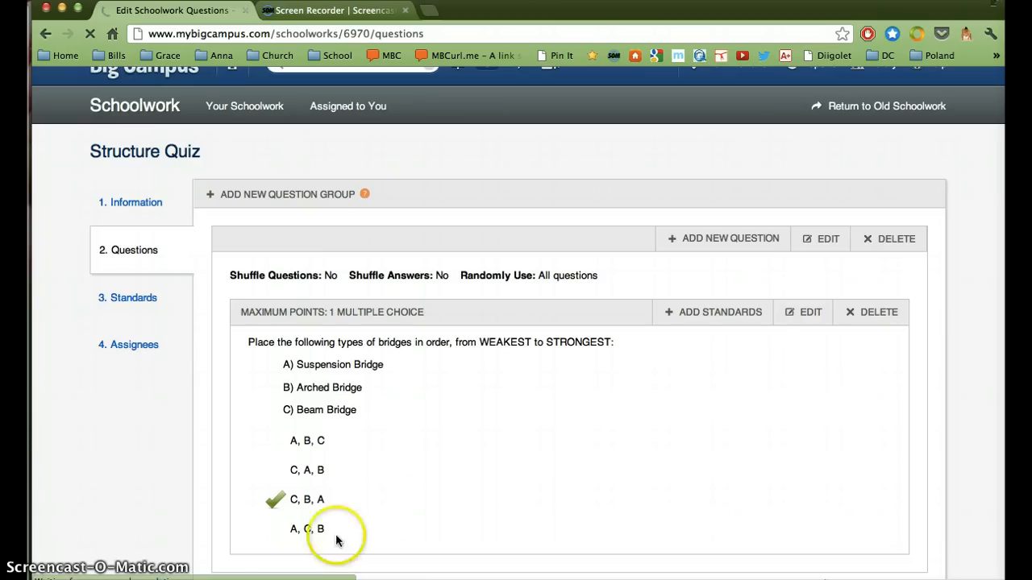
# - Begin adding another question to the same question group
pyautogui.scroll(-2, 553, 422)
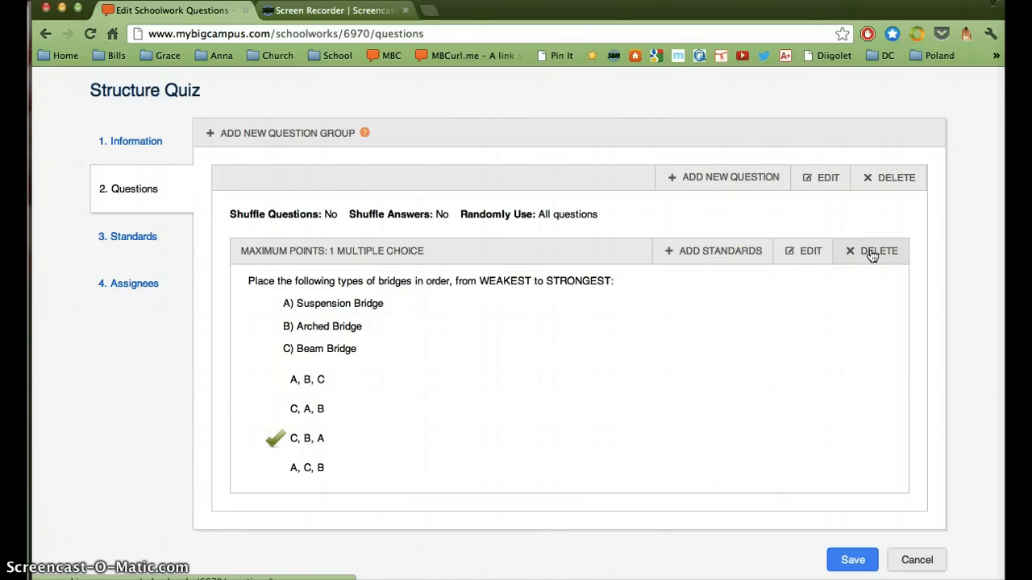
pyautogui.click(677, 175)
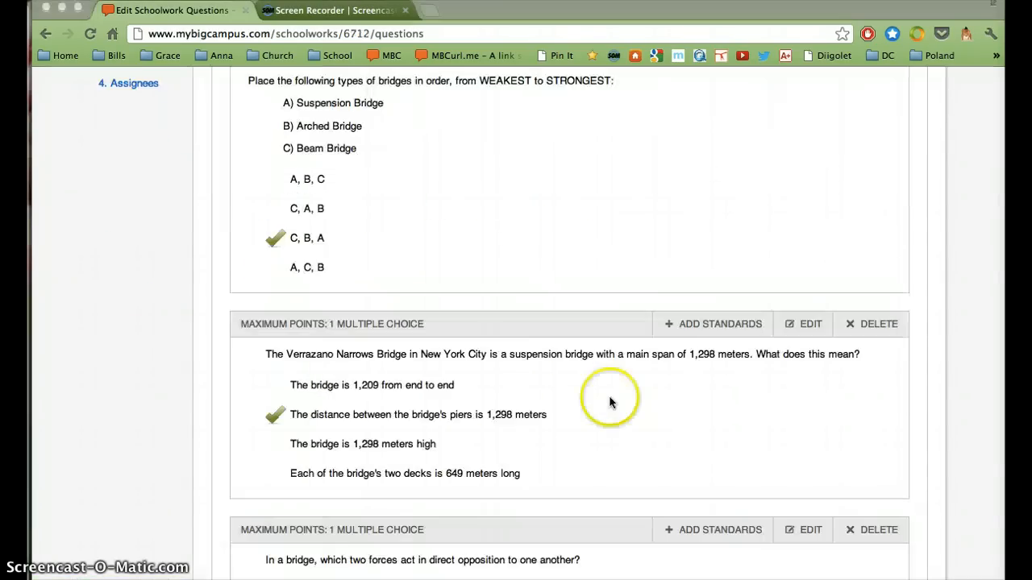
# - Review all the multiple choice questions of the Structure Quiz down to the arched bridge question and save the schoolwork
pyautogui.scroll(5, 610, 403)
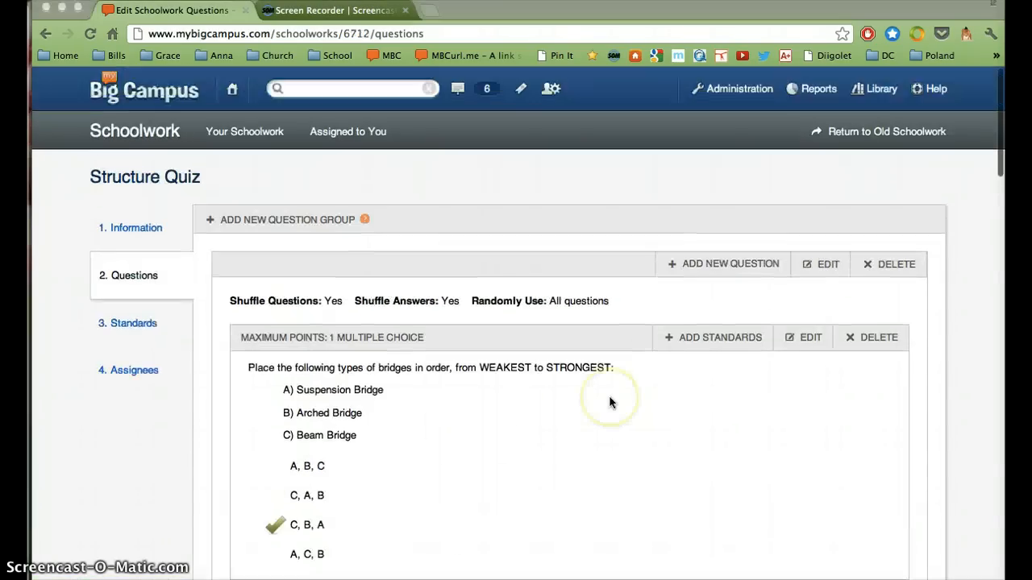
pyautogui.scroll(-2, 610, 403)
pyautogui.scroll(-10, 610, 403)
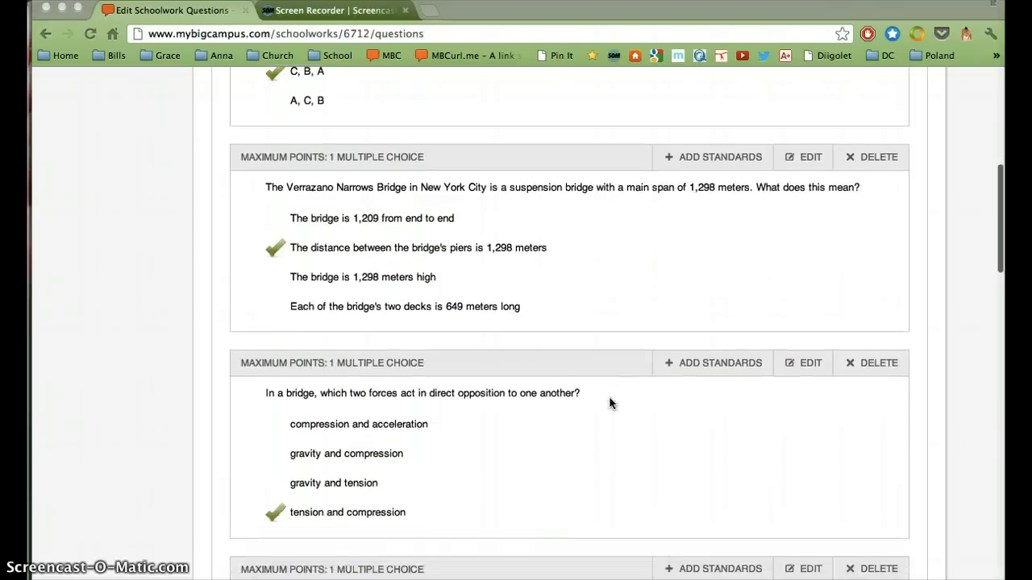
pyautogui.scroll(-10, 610, 403)
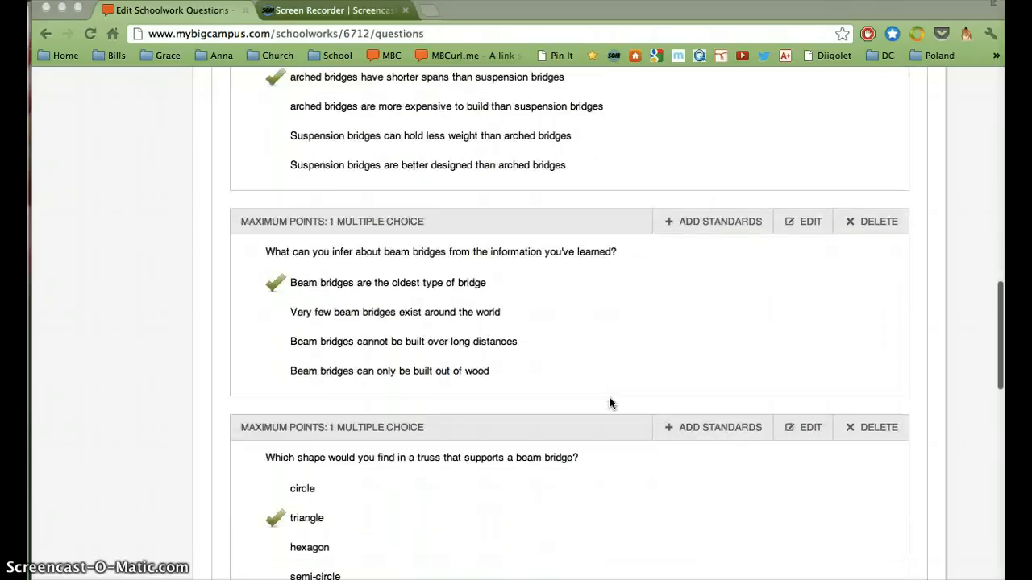
pyautogui.scroll(-10, 611, 403)
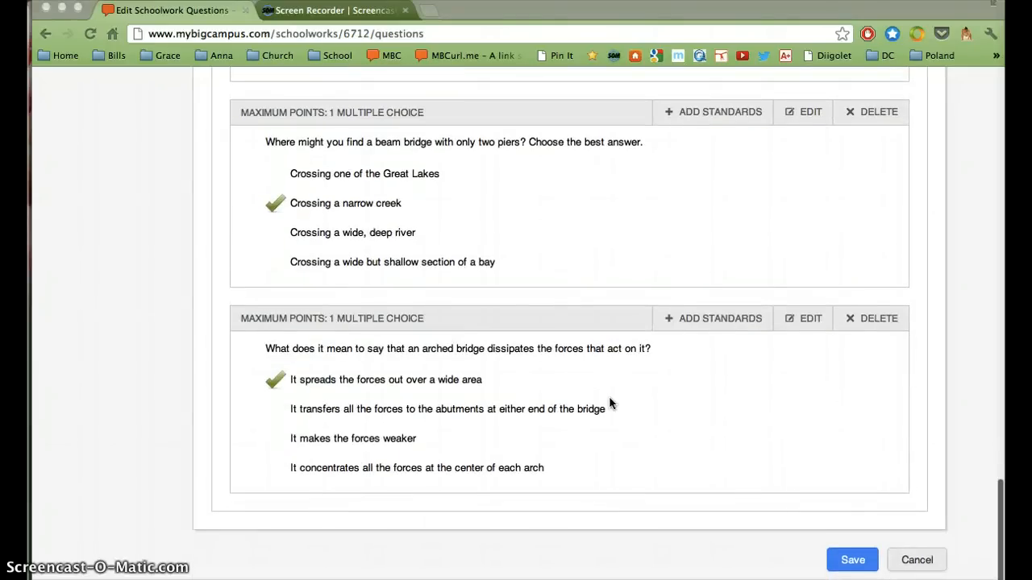
pyautogui.click(844, 566)
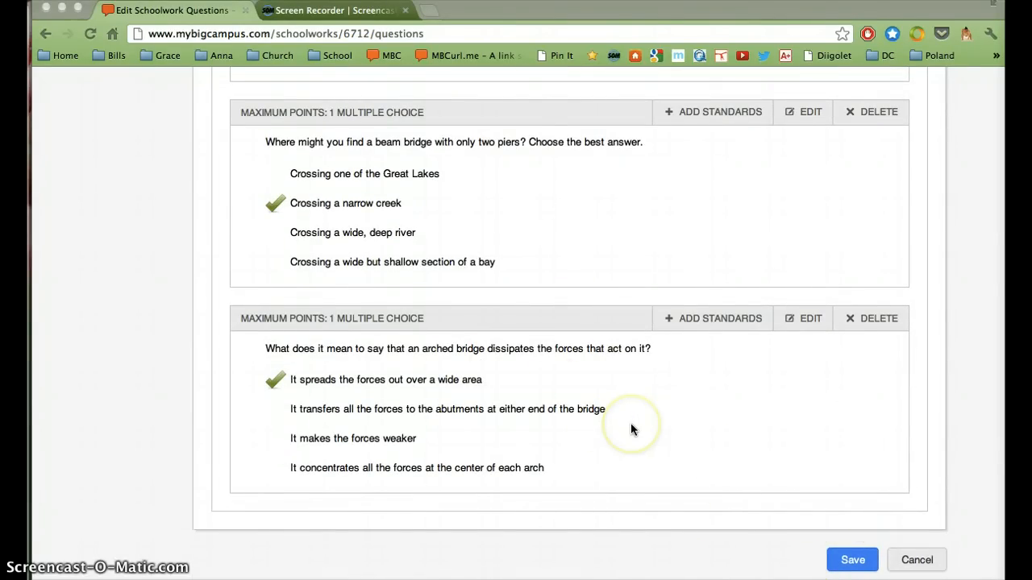
pyautogui.click(846, 559)
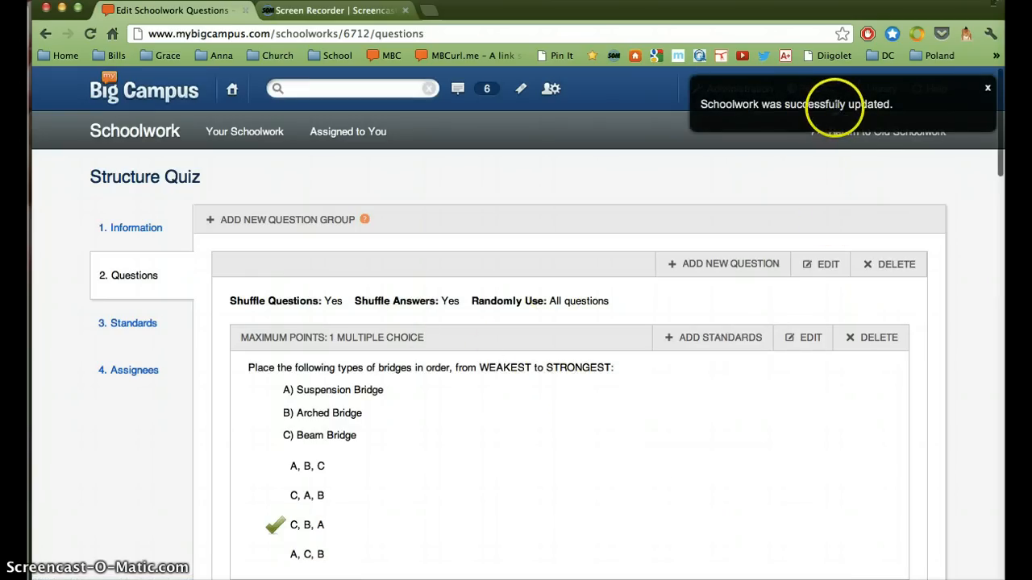
# - Open the Structure Quiz's standards section and choose Indiana as the state
pyautogui.click(134, 323)
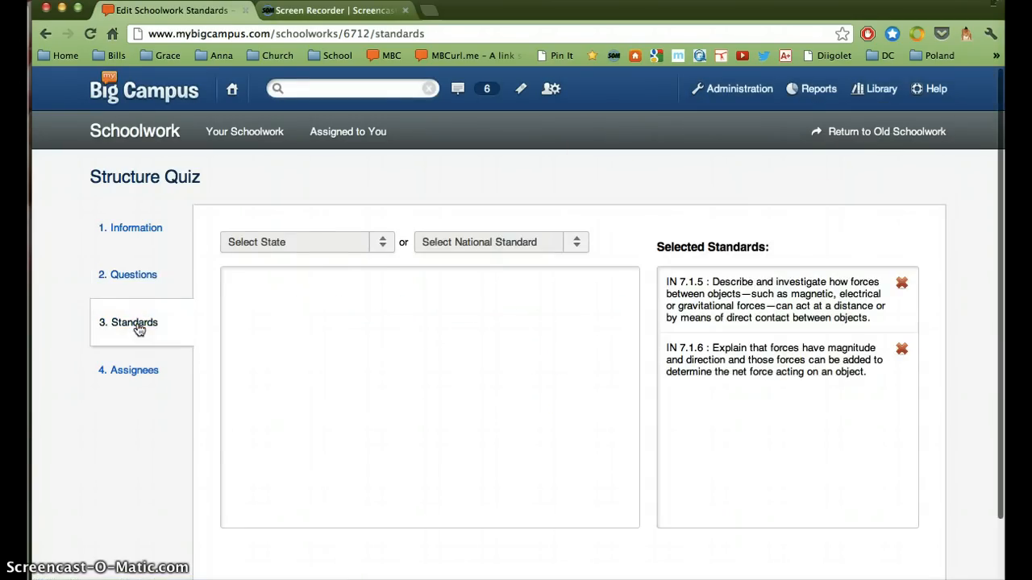
pyautogui.click(385, 243)
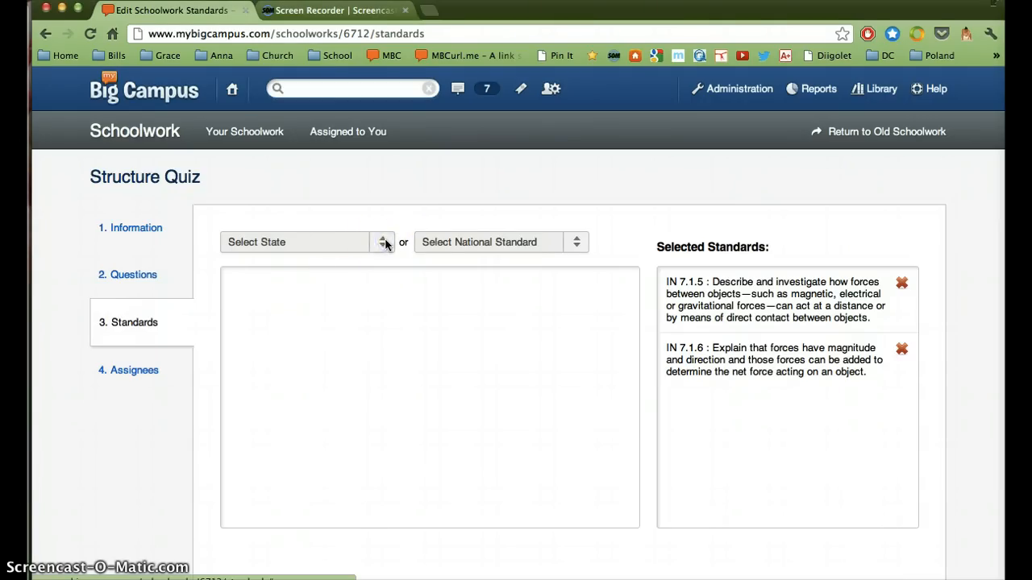
pyautogui.click(383, 243)
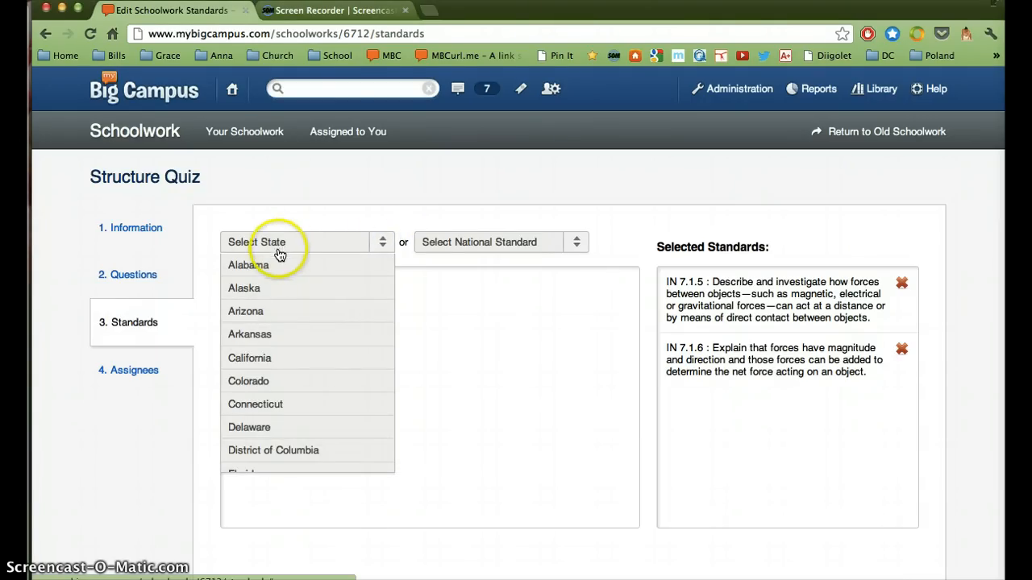
pyautogui.scroll(-3, 266, 346)
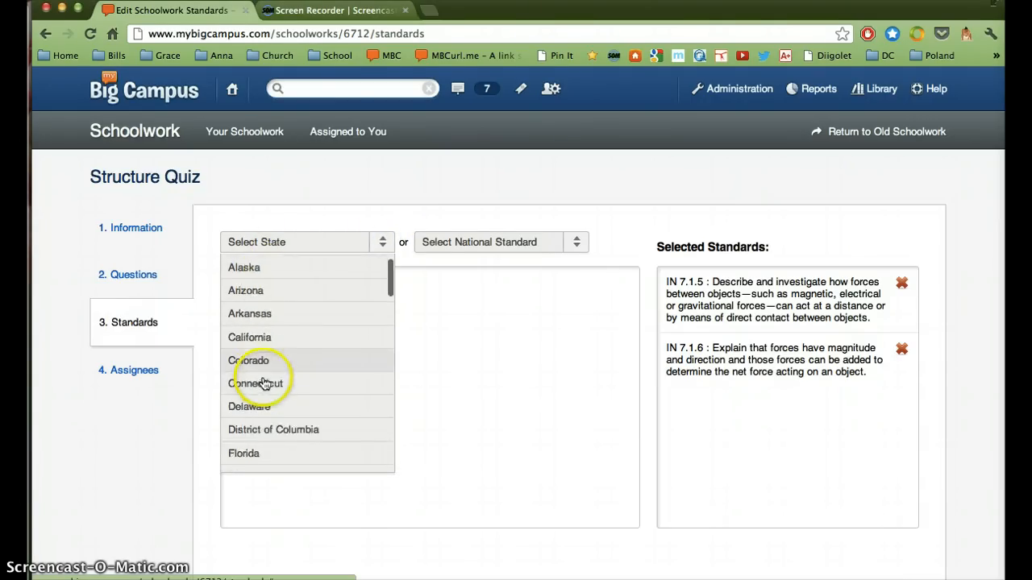
pyautogui.scroll(-4, 262, 385)
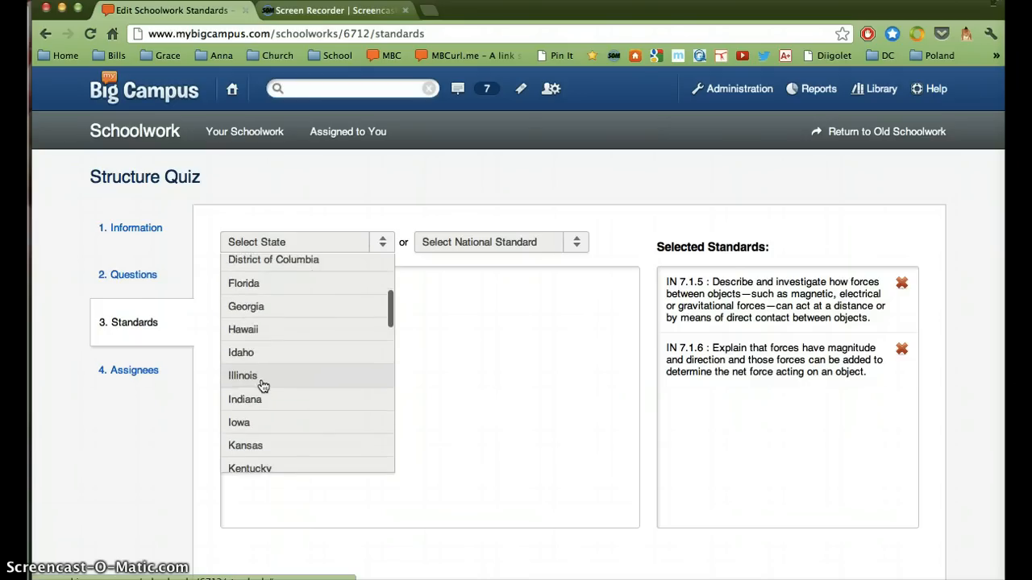
pyautogui.click(257, 400)
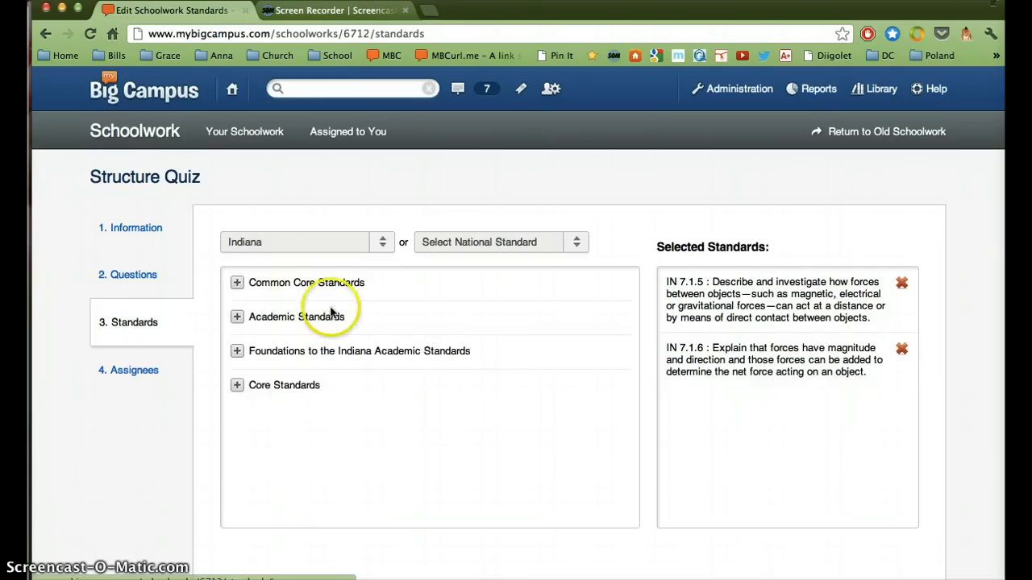
# - Expand Indiana's Academic Standards through Science and Grade 7 down to the Physical Science standards
pyautogui.click(239, 324)
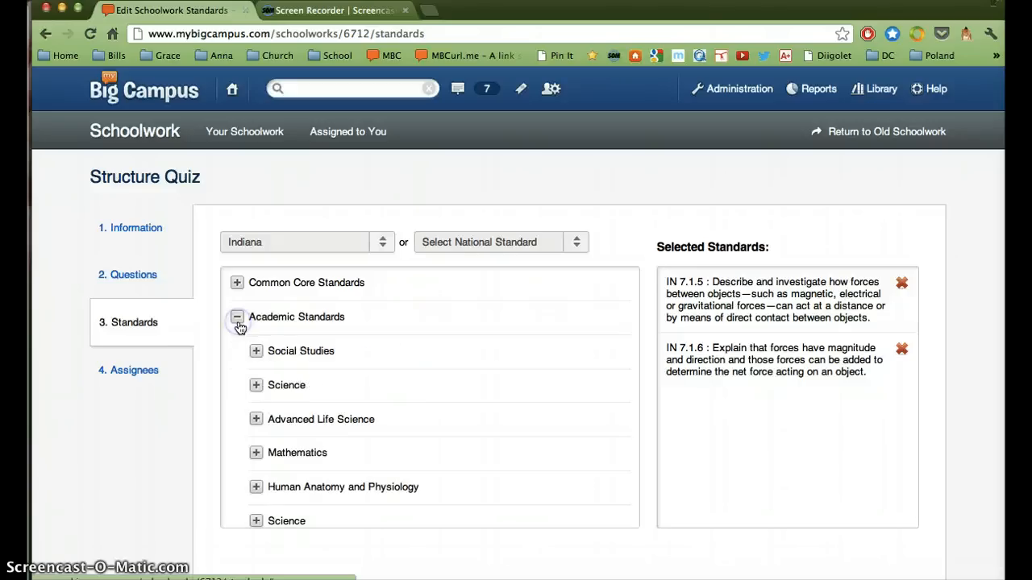
pyautogui.click(263, 390)
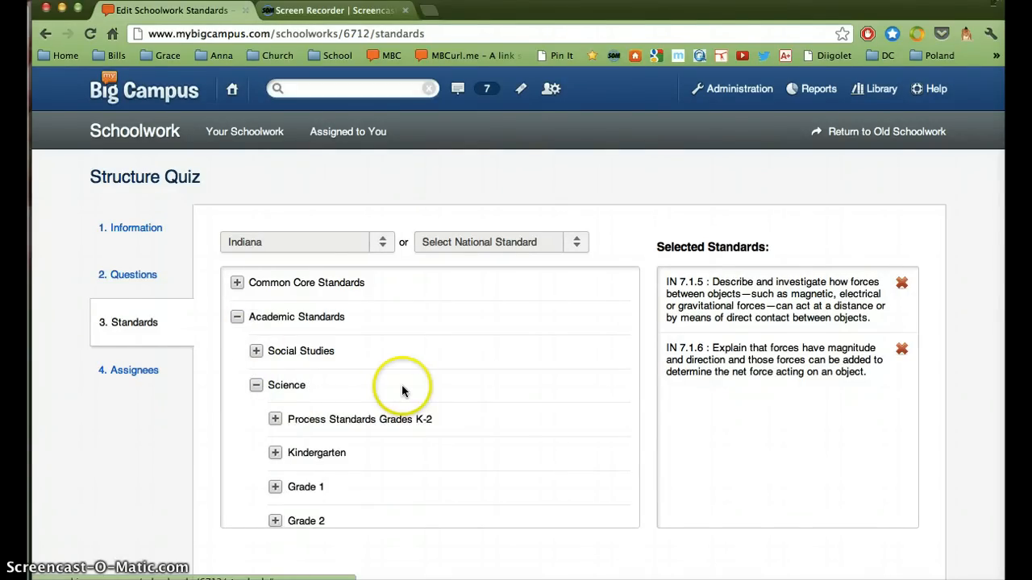
pyautogui.scroll(-8, 407, 399)
pyautogui.scroll(-2, 411, 408)
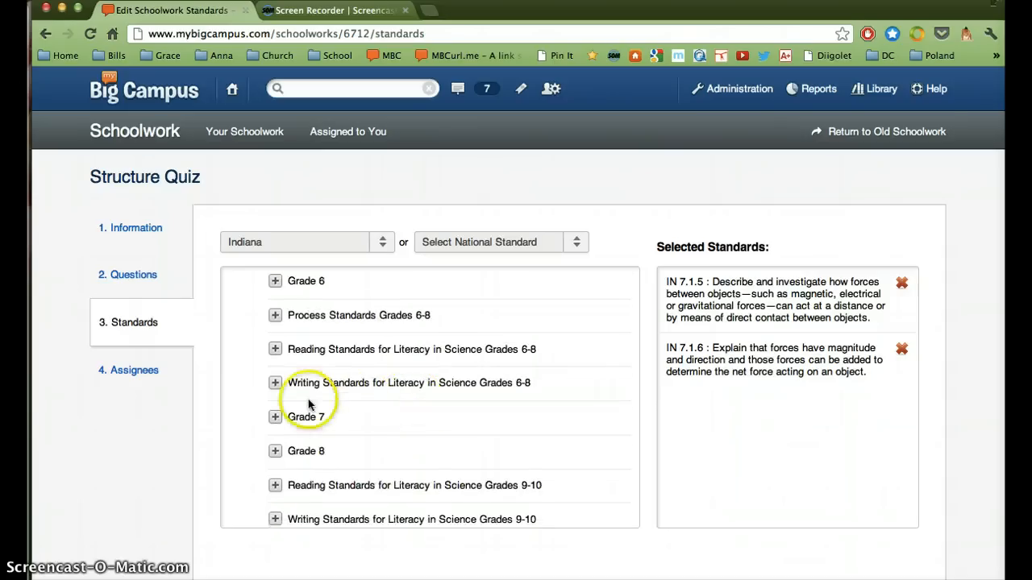
pyautogui.click(274, 414)
pyautogui.scroll(-1, 404, 430)
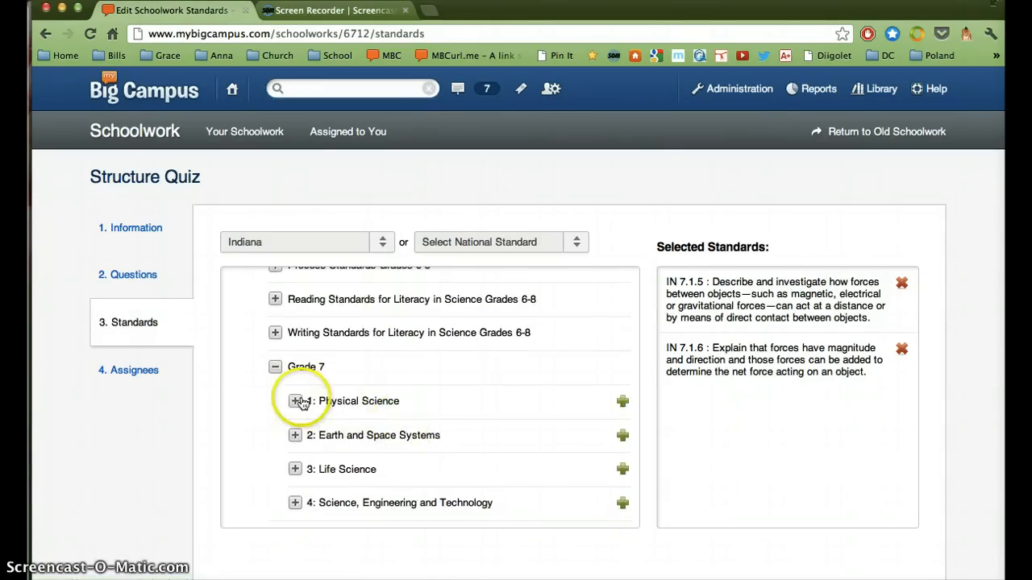
pyautogui.click(295, 401)
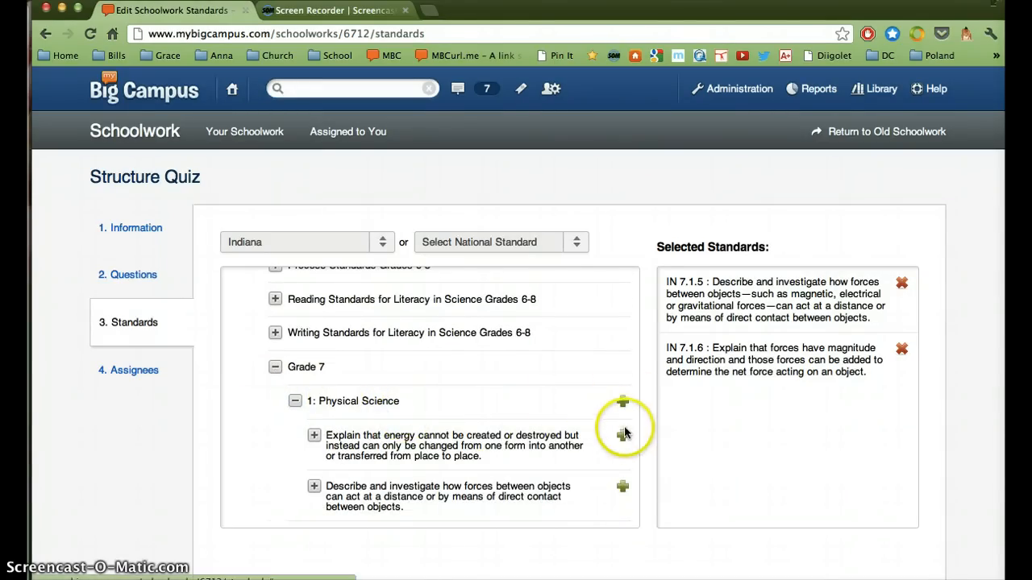
# - Check the remaining Grade 7 standards and save the schoolwork's standards selection
pyautogui.scroll(-2, 521, 448)
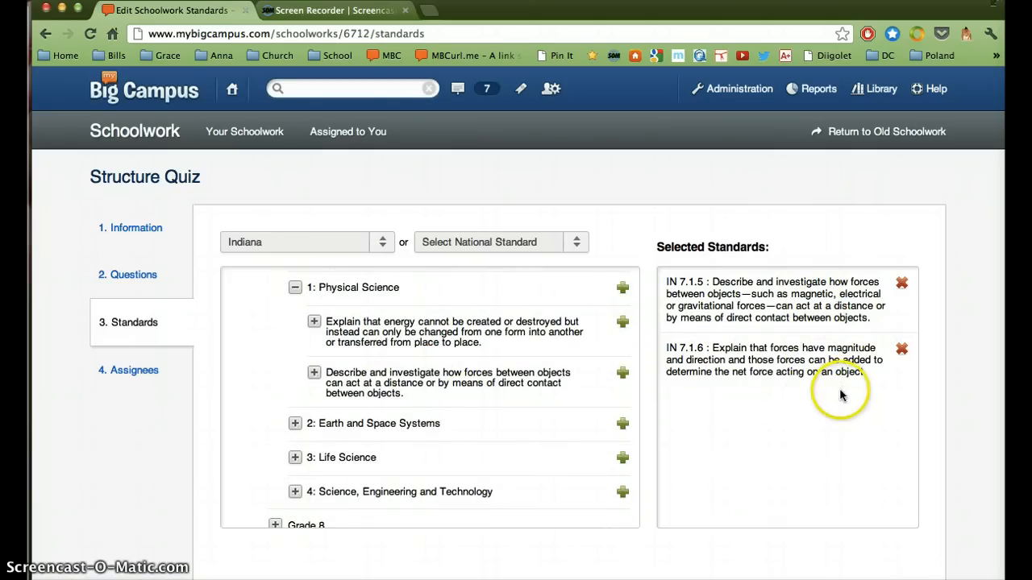
pyautogui.scroll(-2, 841, 399)
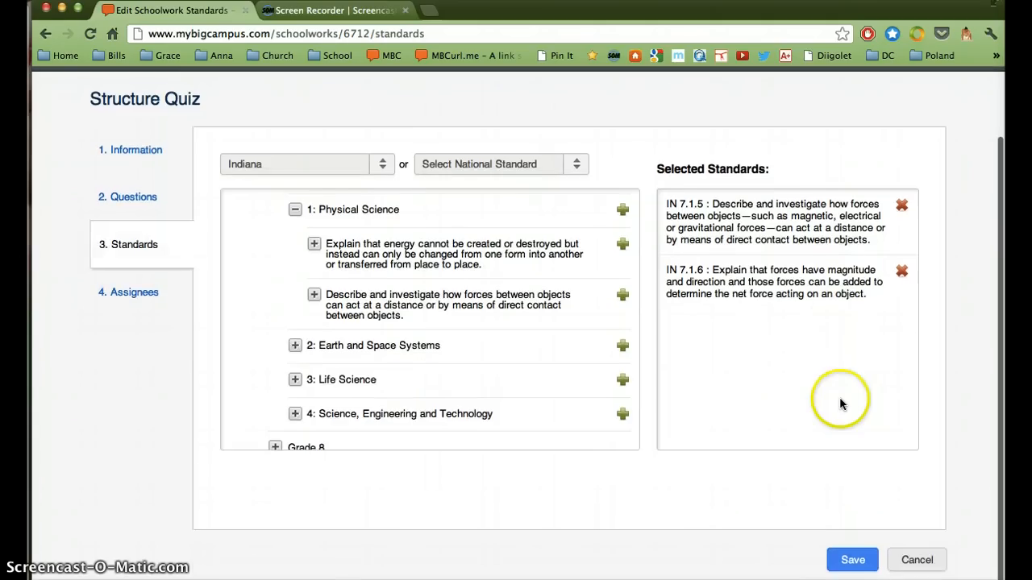
pyautogui.click(854, 560)
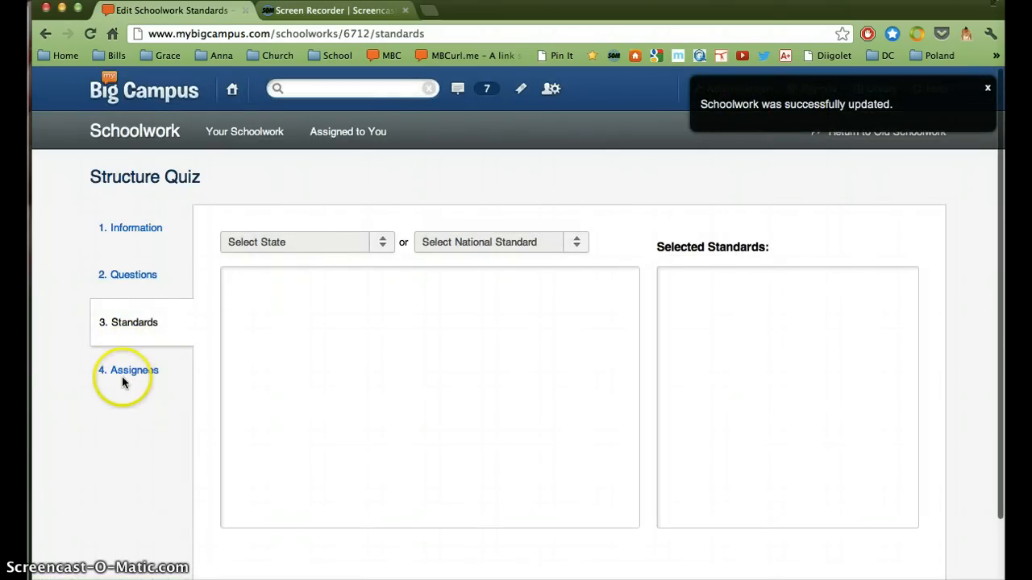
# - Preview the quiz in student view from the assignees section, review its videos and questions to the end, and return to the assignments
pyautogui.click(125, 373)
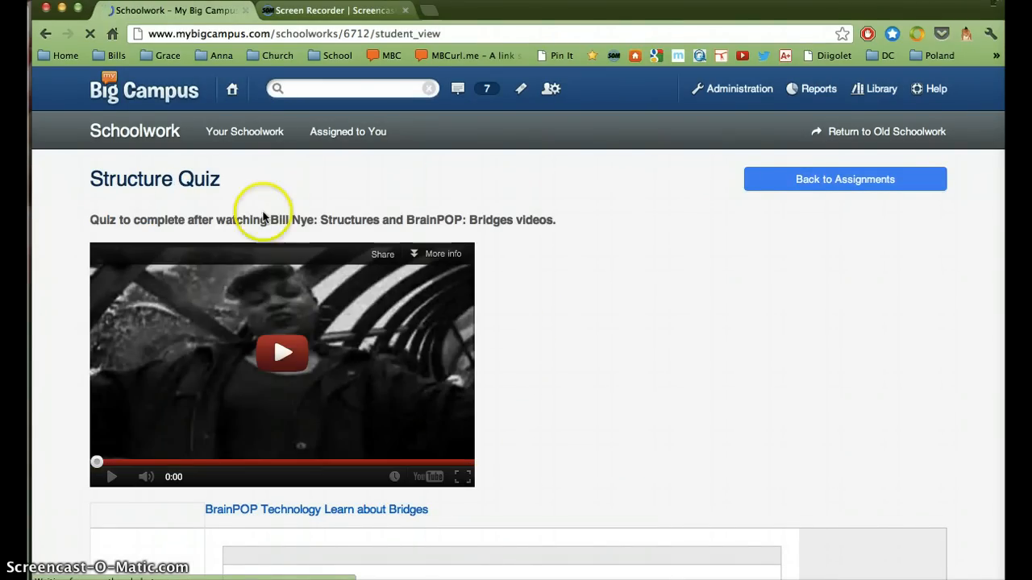
pyautogui.scroll(-5, 578, 345)
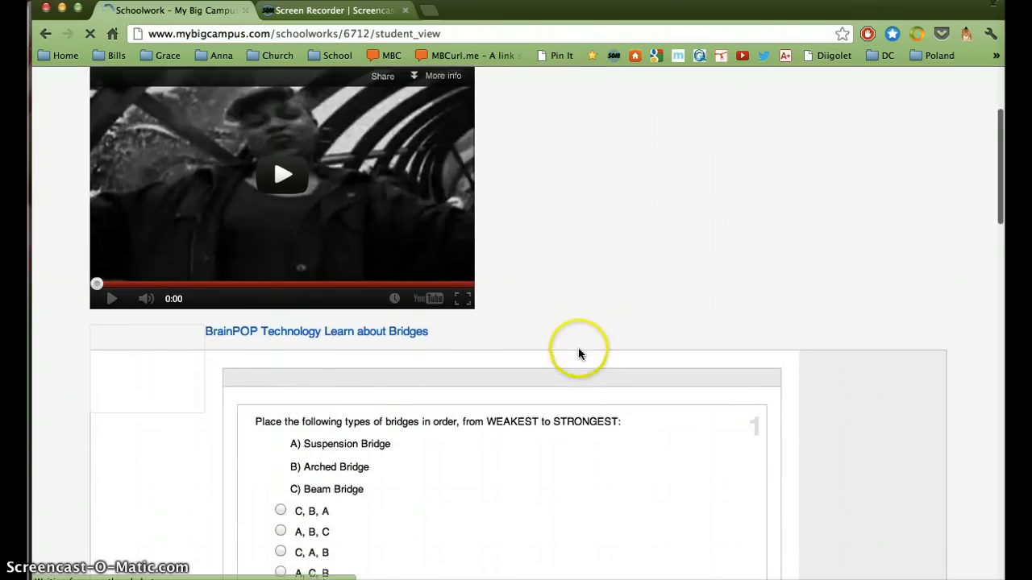
pyautogui.scroll(-3, 578, 351)
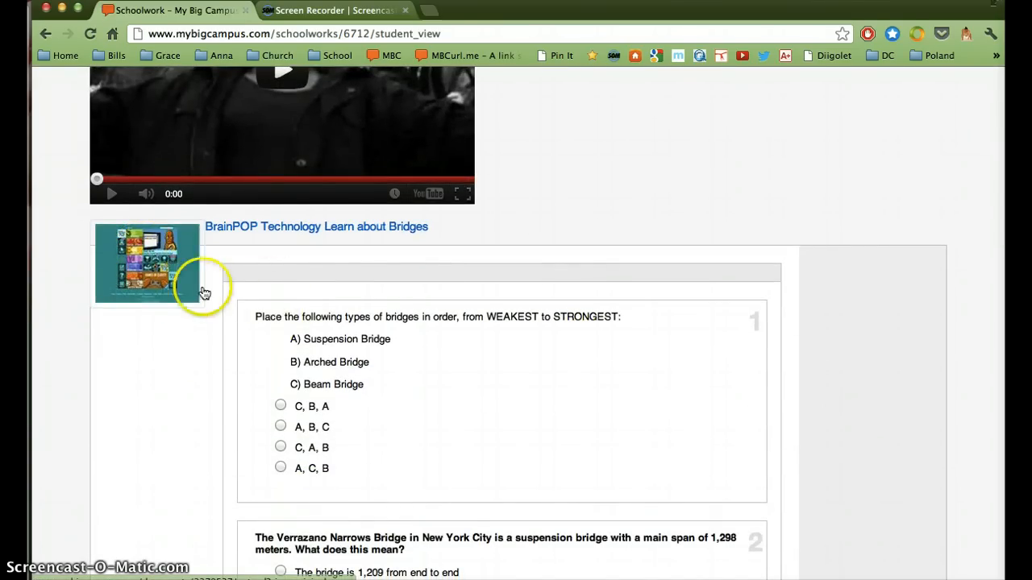
pyautogui.scroll(-3, 435, 391)
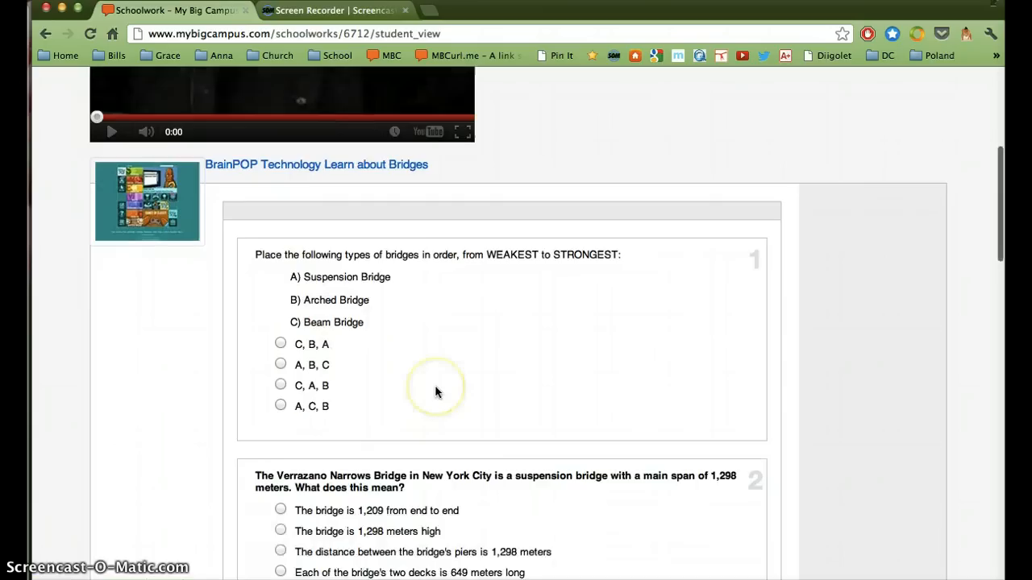
pyautogui.scroll(-1, 432, 391)
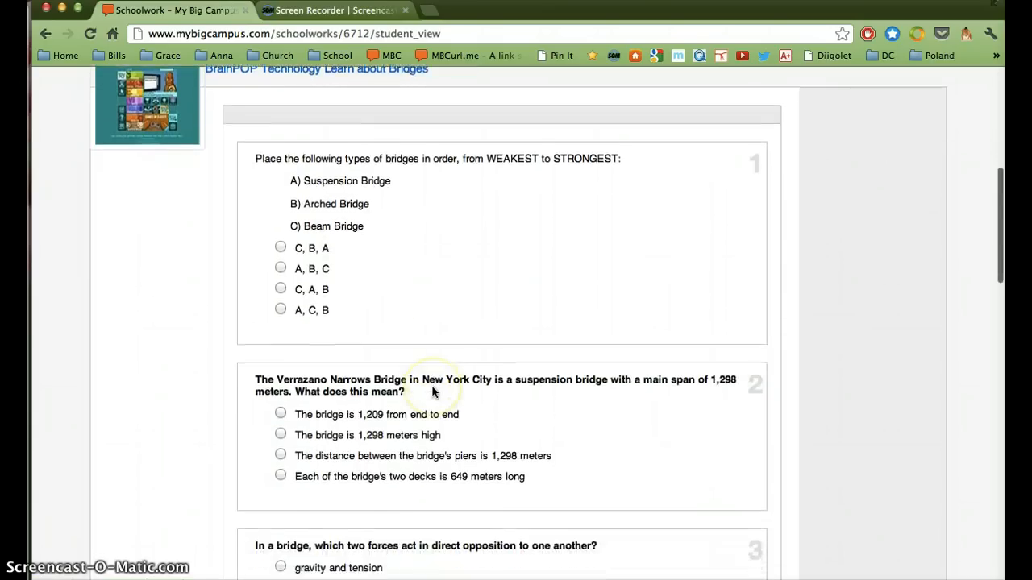
pyautogui.scroll(-1, 341, 266)
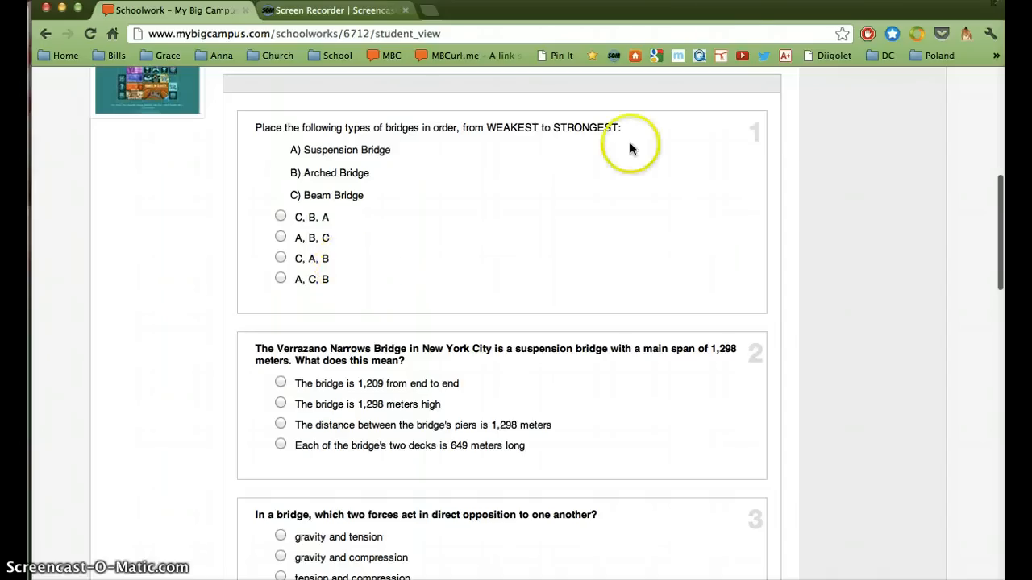
pyautogui.scroll(-20, 675, 443)
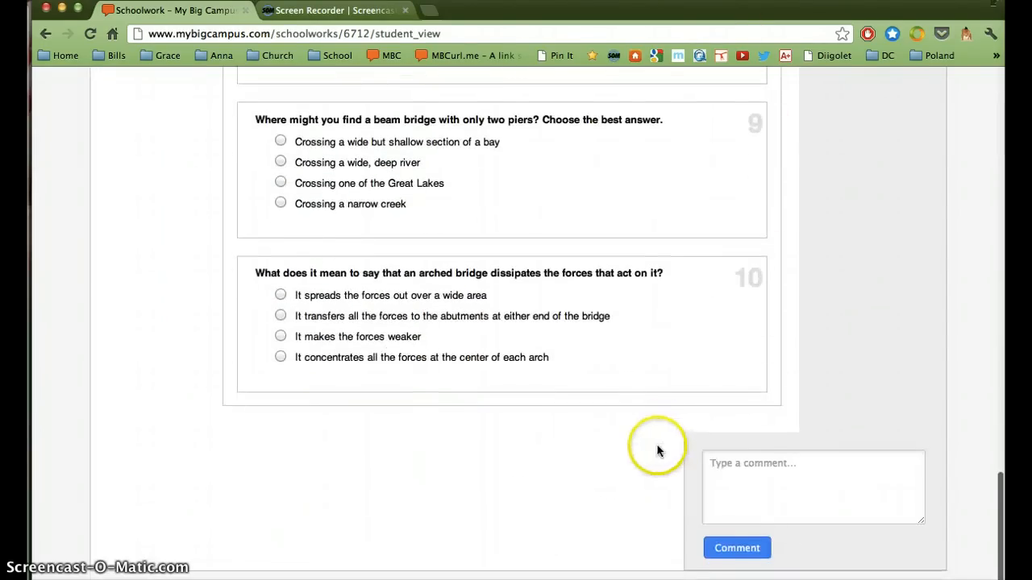
pyautogui.scroll(3, 656, 448)
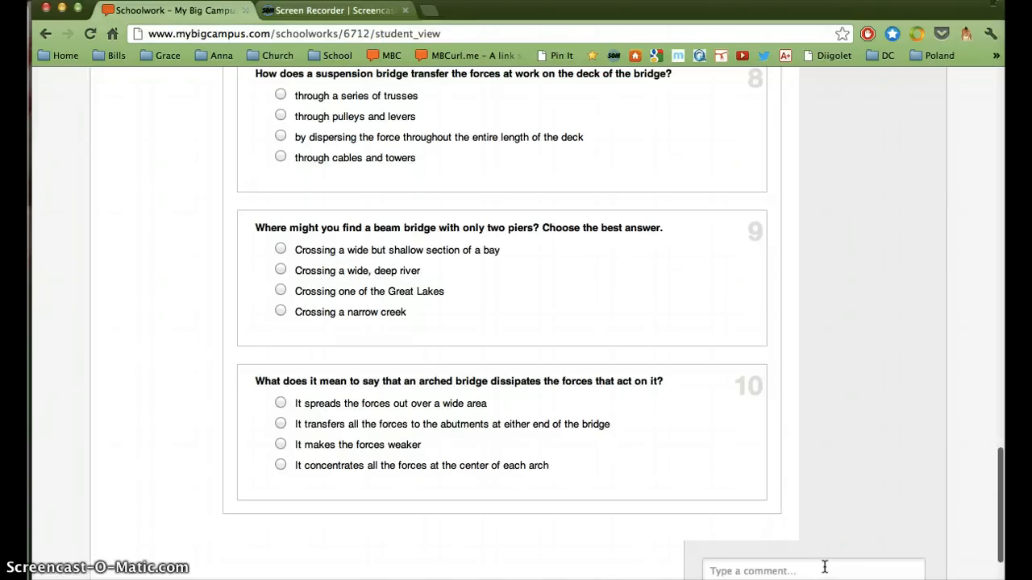
pyautogui.scroll(20, 792, 476)
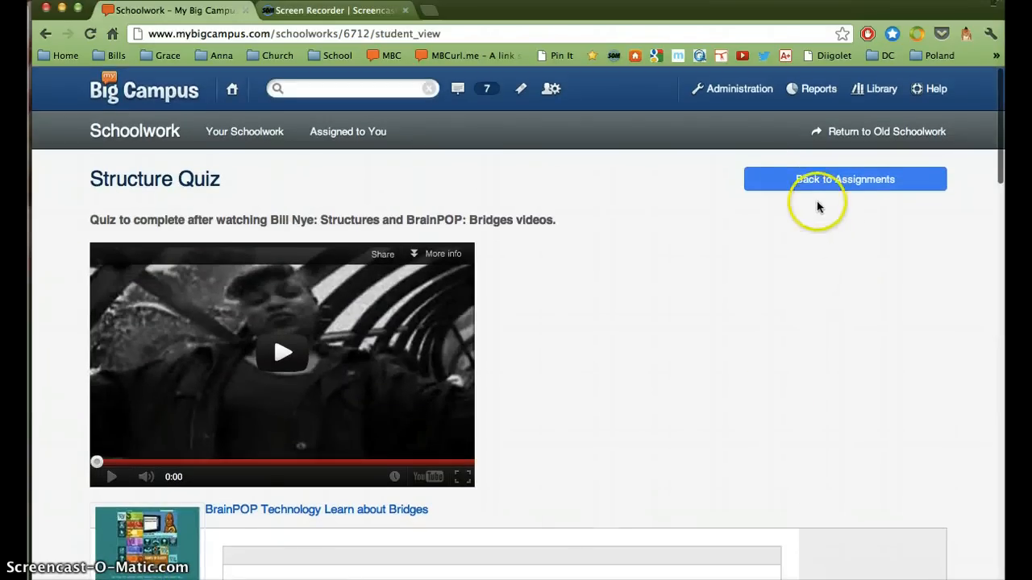
pyautogui.click(820, 185)
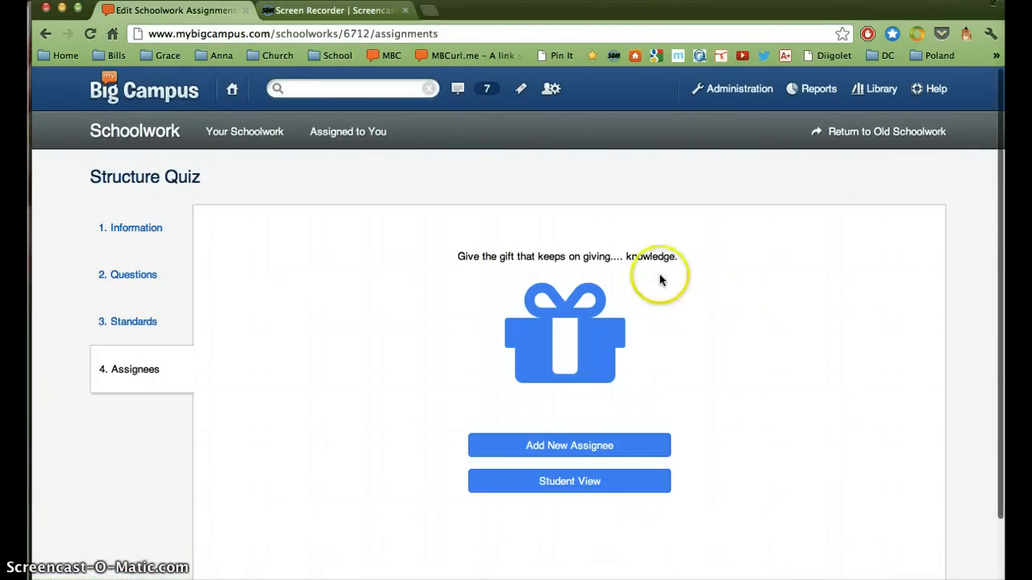
# - Start a new assignment and add Sample Test Group to the selected assignees
pyautogui.click(564, 446)
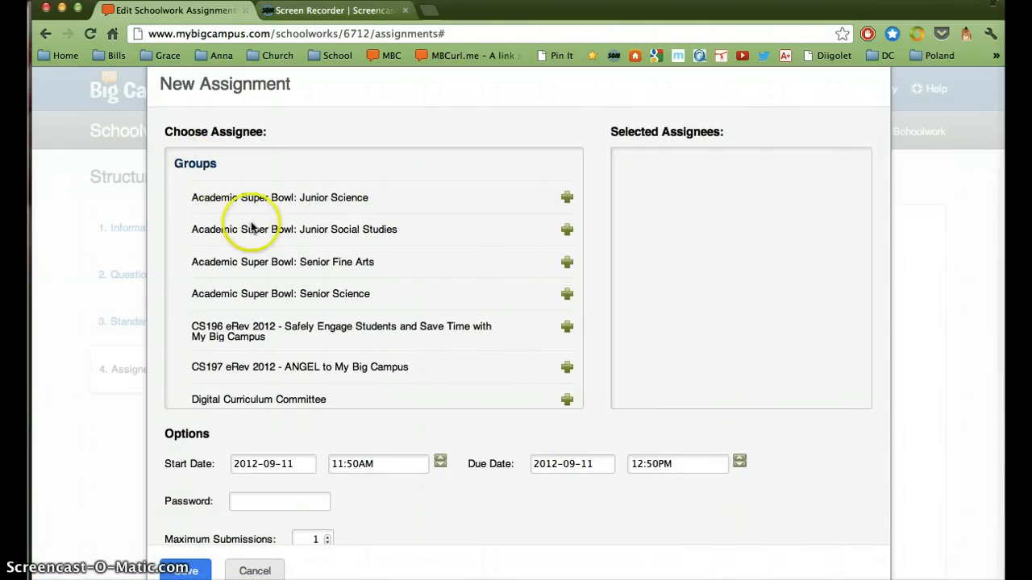
pyautogui.scroll(-5, 252, 229)
pyautogui.scroll(-10, 252, 229)
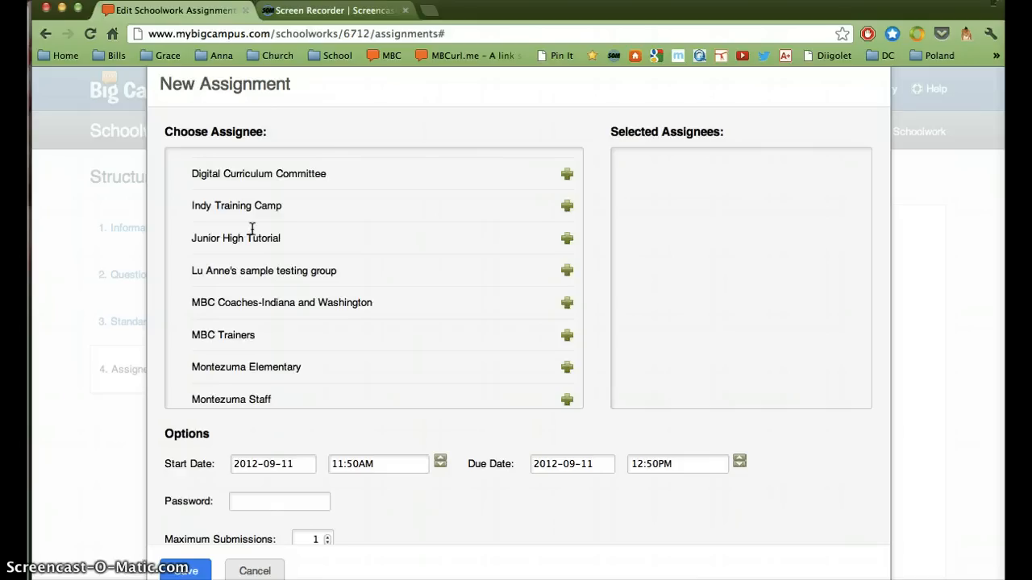
pyautogui.scroll(-2, 253, 229)
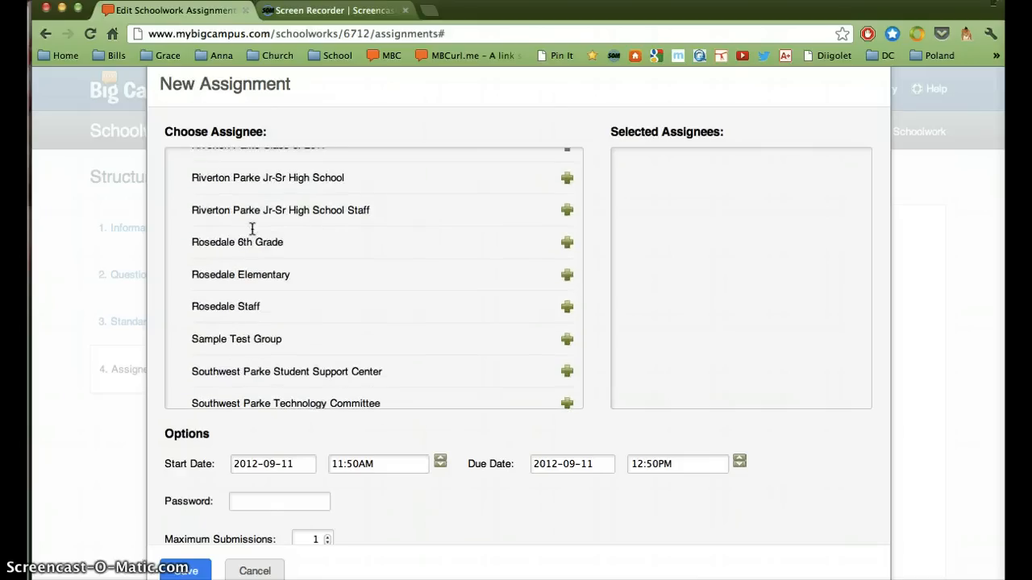
pyautogui.click(567, 313)
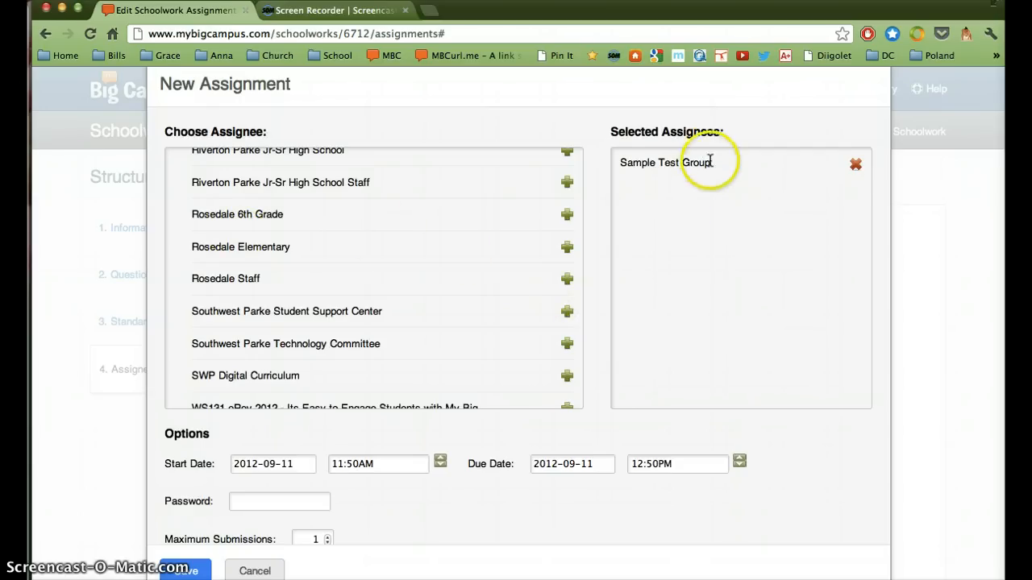
# - List the individual users of Sample Test Group in the assignee chooser and look through them
pyautogui.scroll(-5, 640, 253)
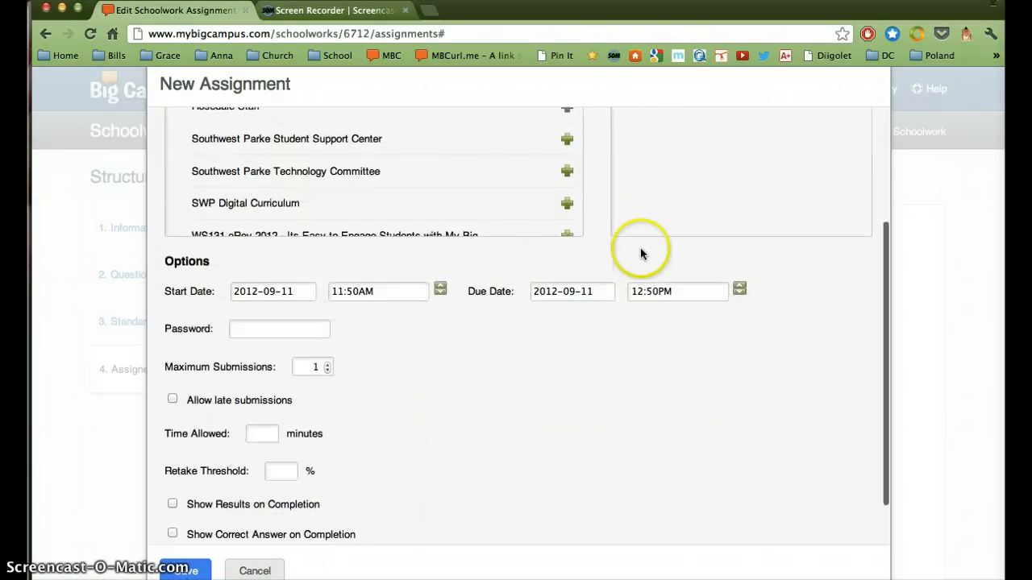
pyautogui.scroll(-3, 490, 163)
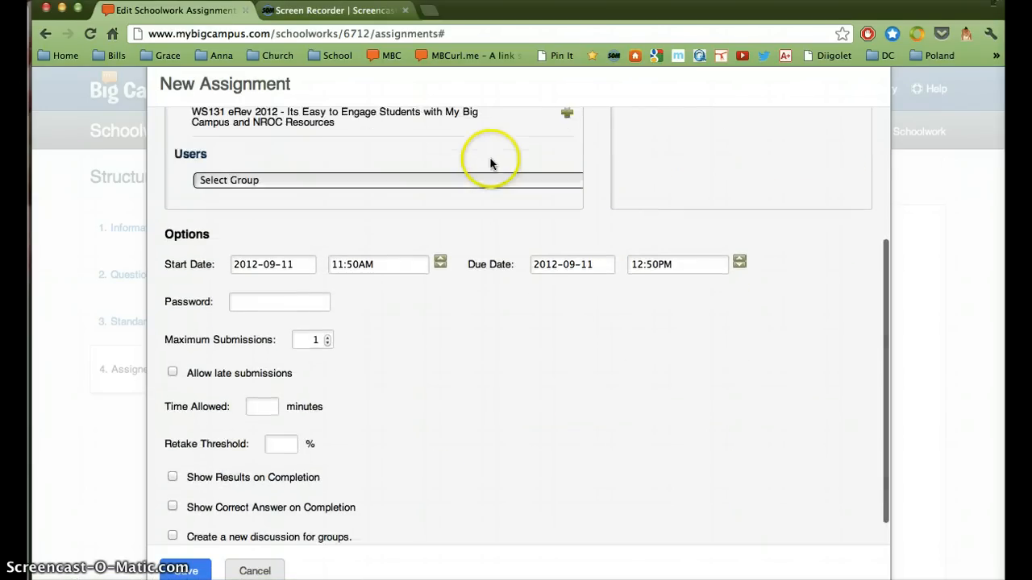
pyautogui.click(272, 179)
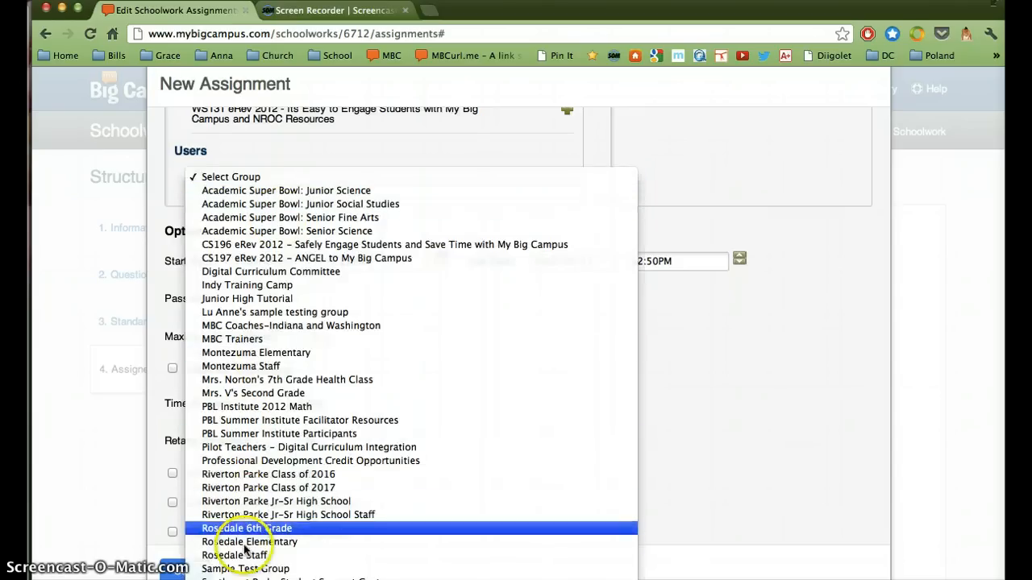
pyautogui.click(241, 570)
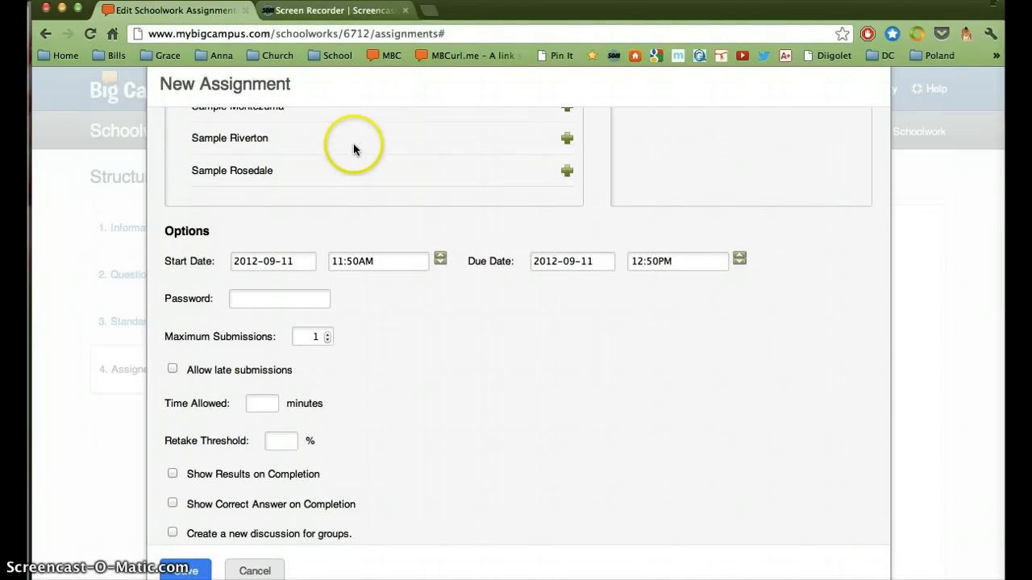
pyautogui.scroll(2, 353, 144)
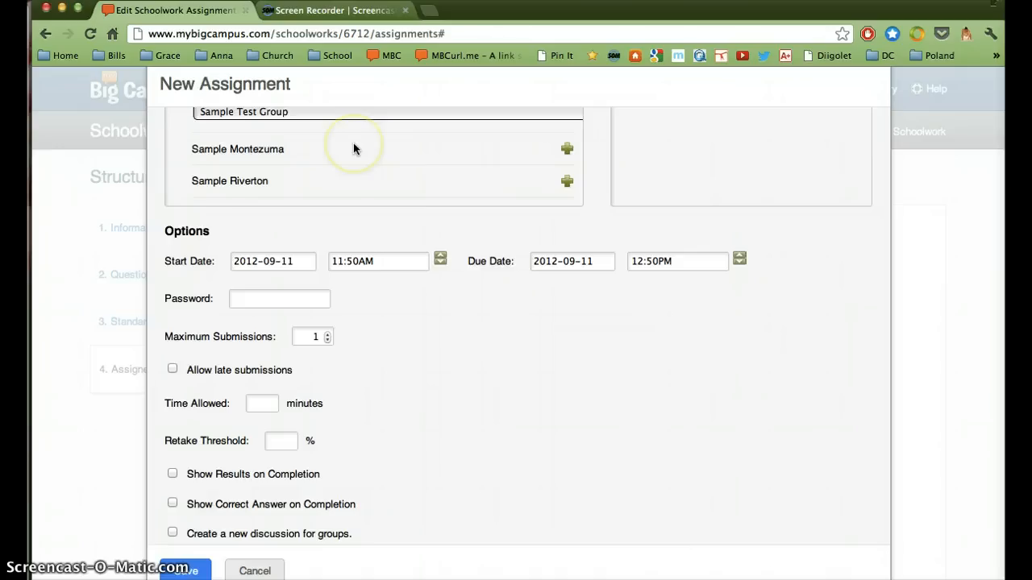
# - Examine the new assignment's options for start and due dates, password, maximum submissions, late submissions and time allowed
pyautogui.click(257, 264)
pyautogui.click(345, 261)
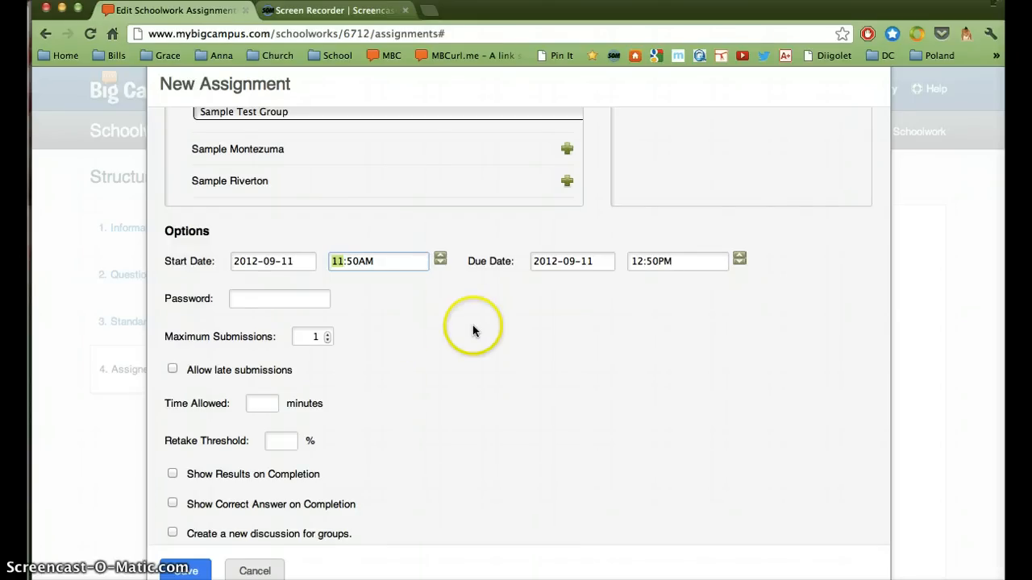
pyautogui.click(300, 298)
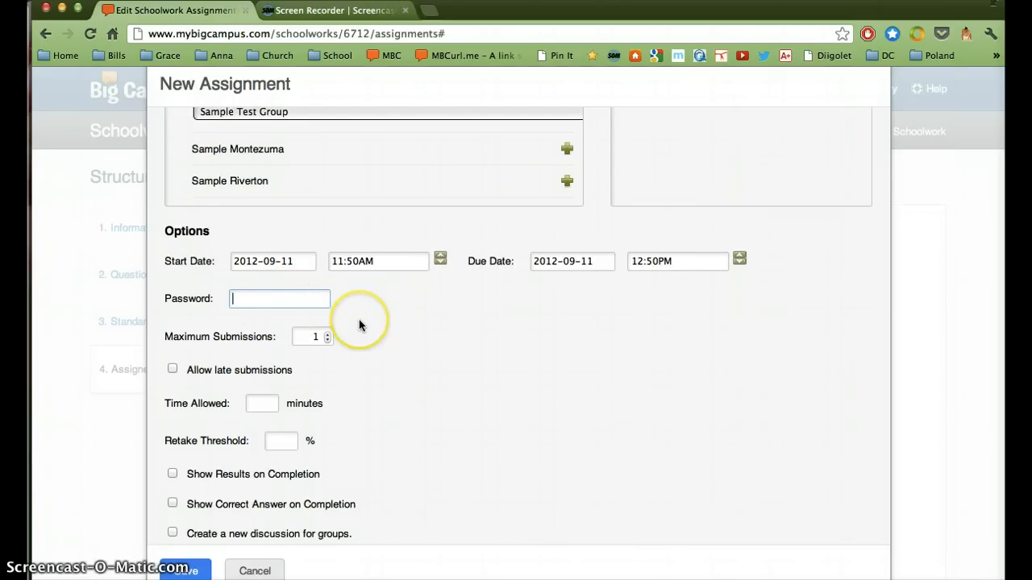
pyautogui.scroll(-2, 359, 319)
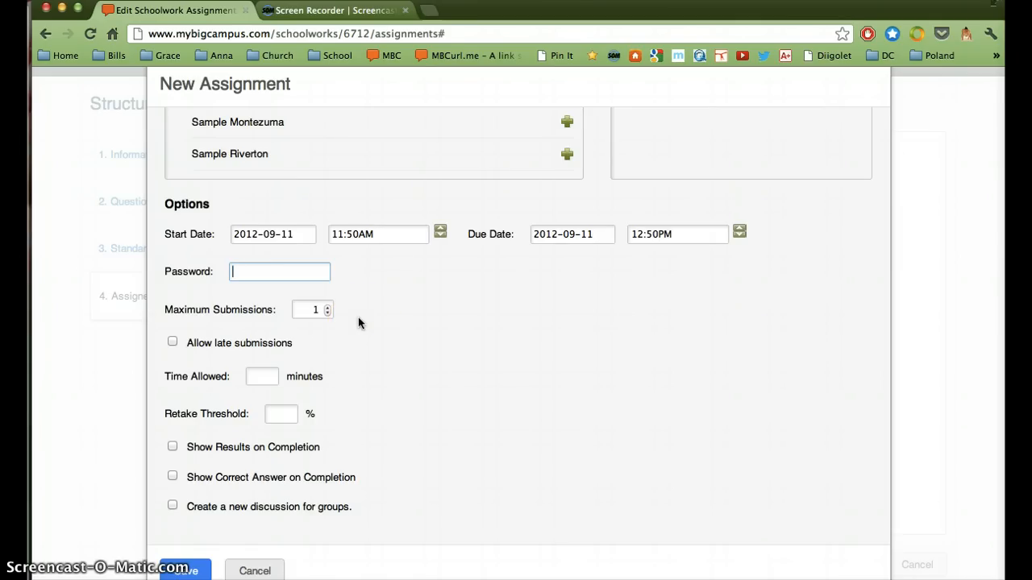
pyautogui.scroll(-1, 363, 321)
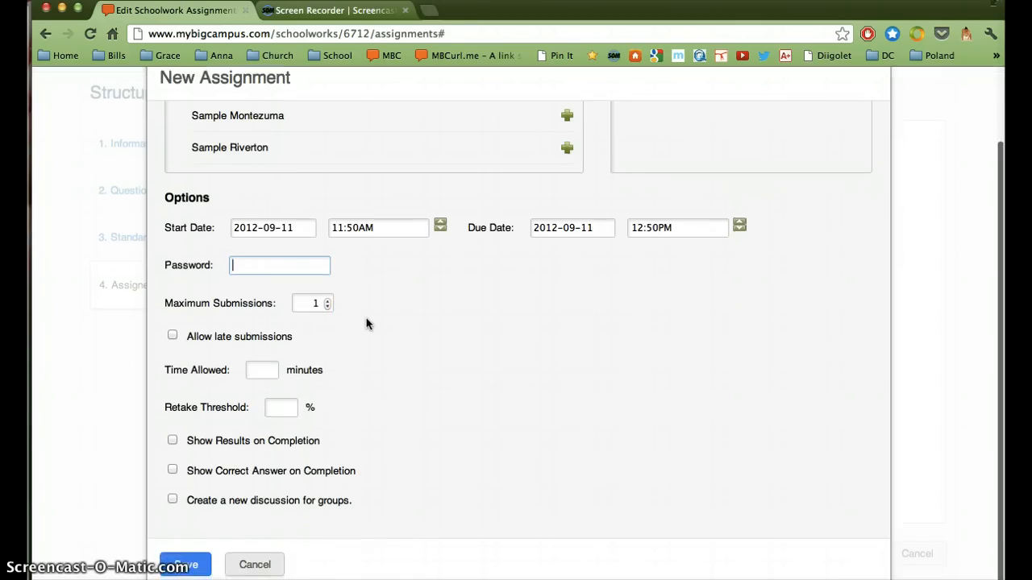
pyautogui.scroll(-2, 366, 323)
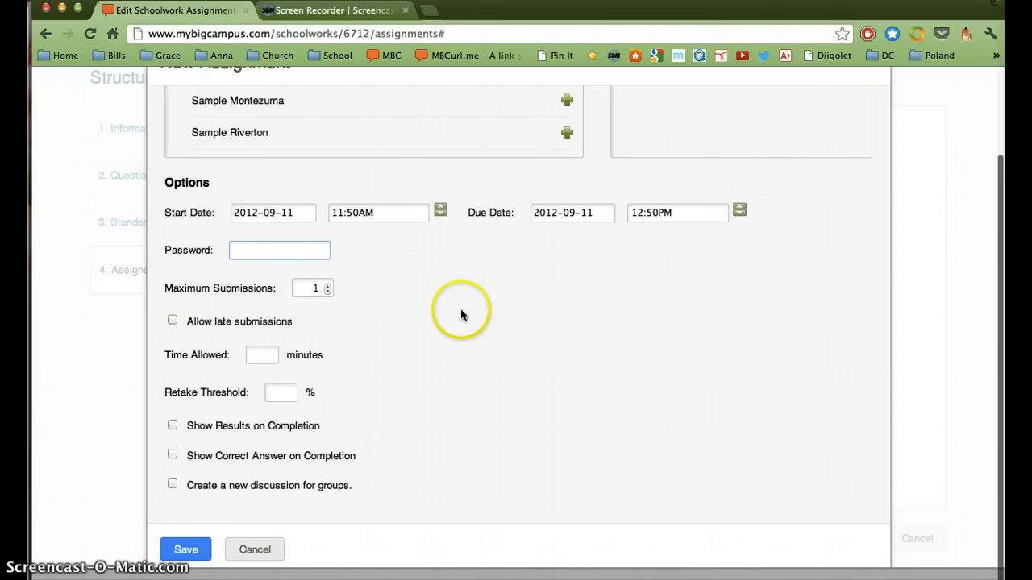
pyautogui.scroll(1, 460, 316)
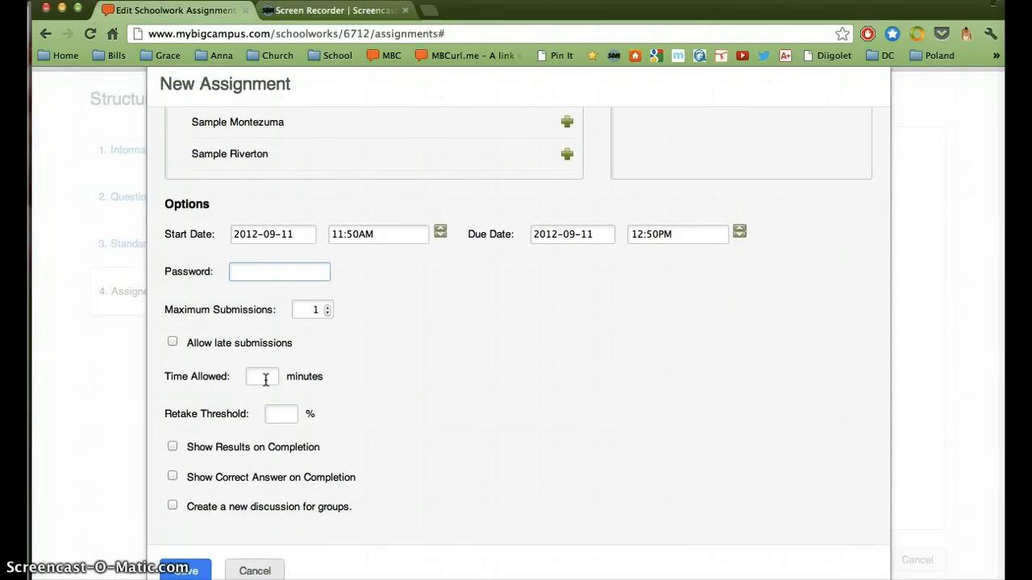
pyautogui.click(288, 378)
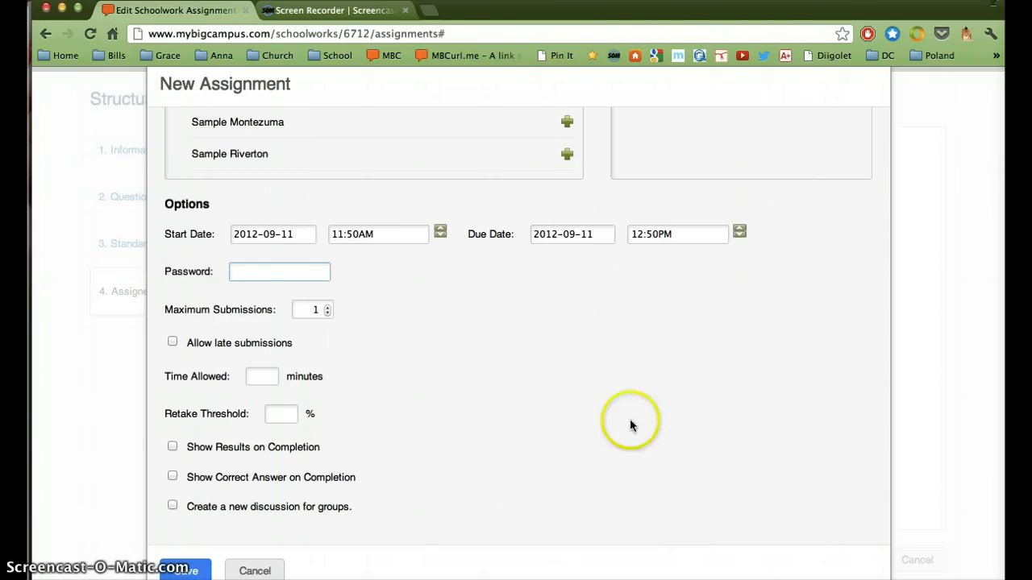
pyautogui.scroll(-2, 413, 410)
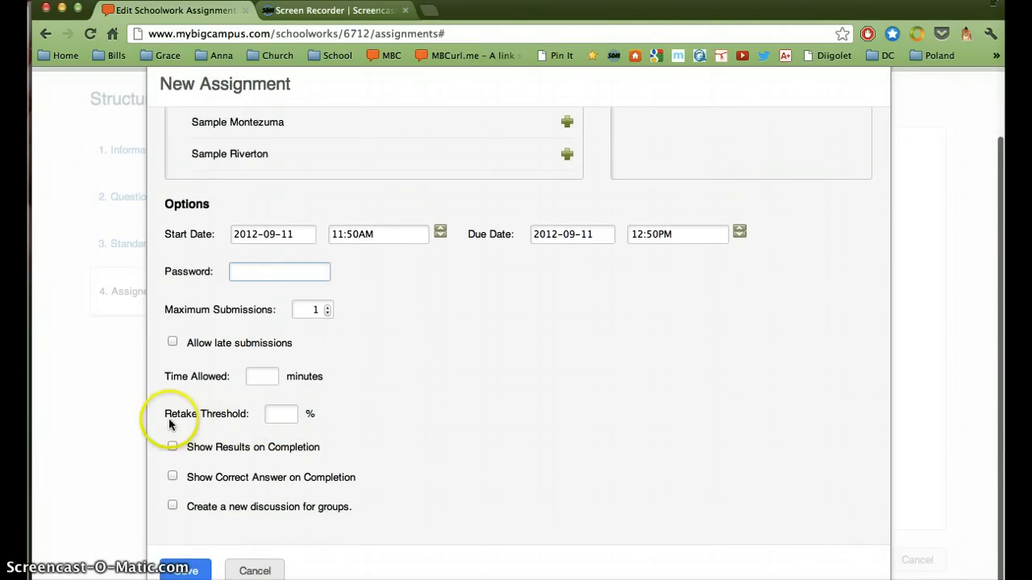
# - Set the retake threshold to 70% and save the new assignment for Sample Test Group
pyautogui.click(293, 414)
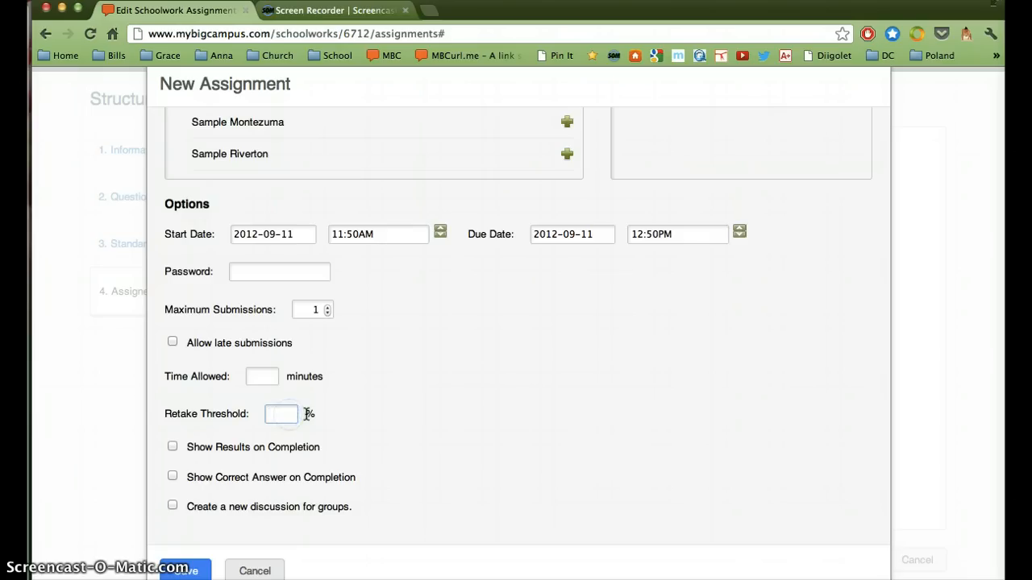
pyautogui.click(311, 417)
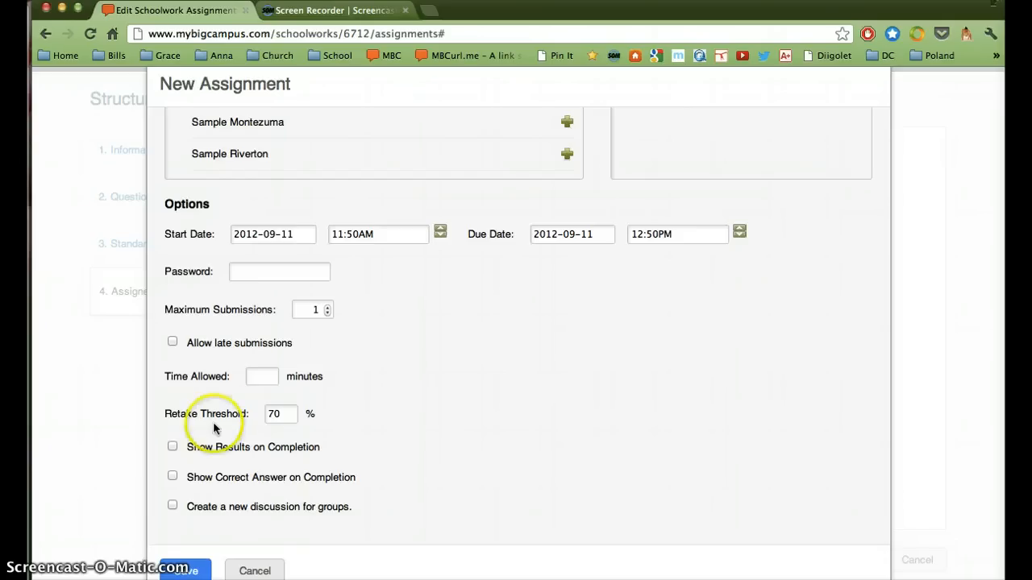
pyautogui.click(266, 414)
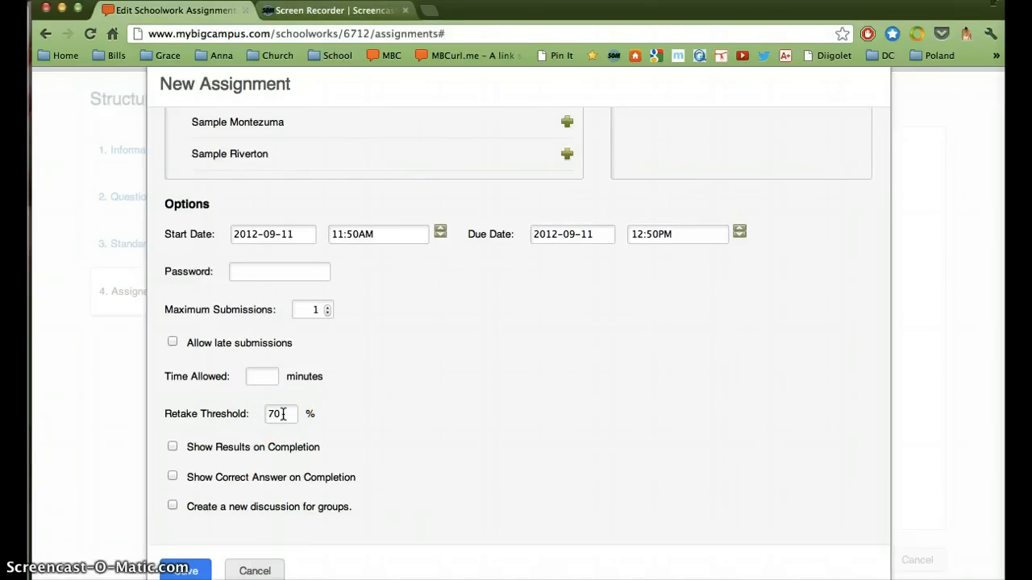
pyautogui.click(328, 311)
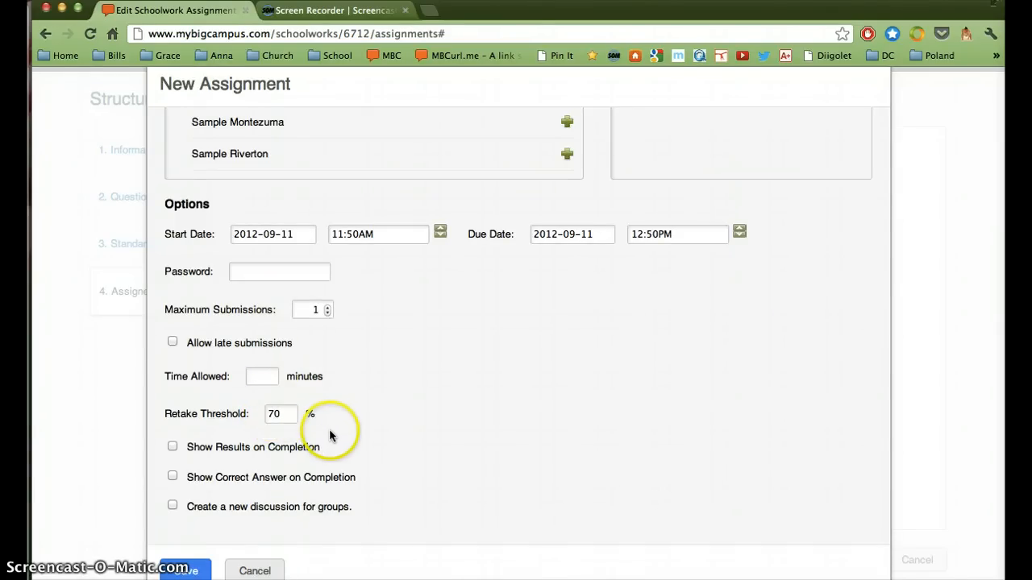
pyautogui.scroll(-1, 331, 435)
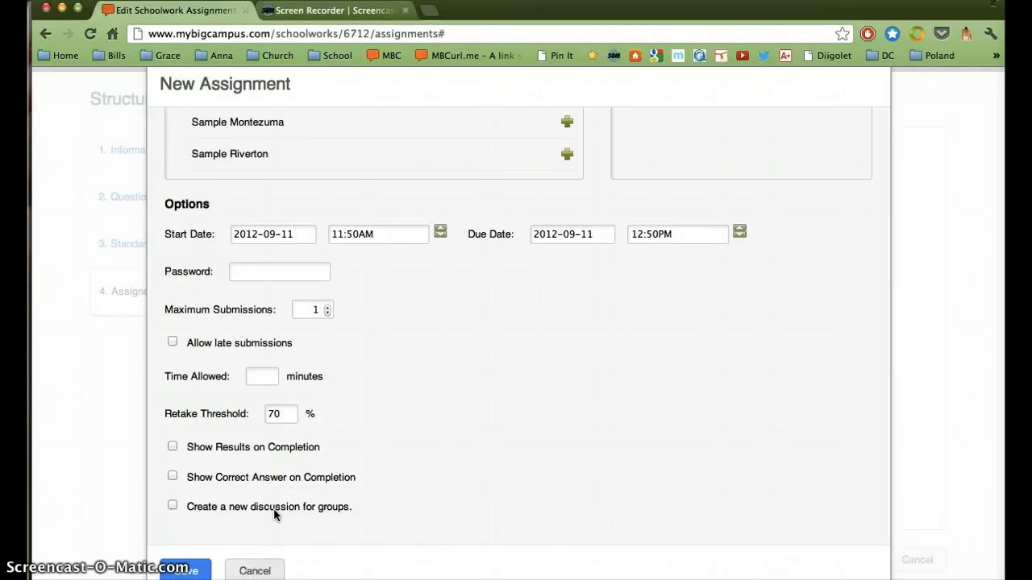
pyautogui.scroll(1, 392, 512)
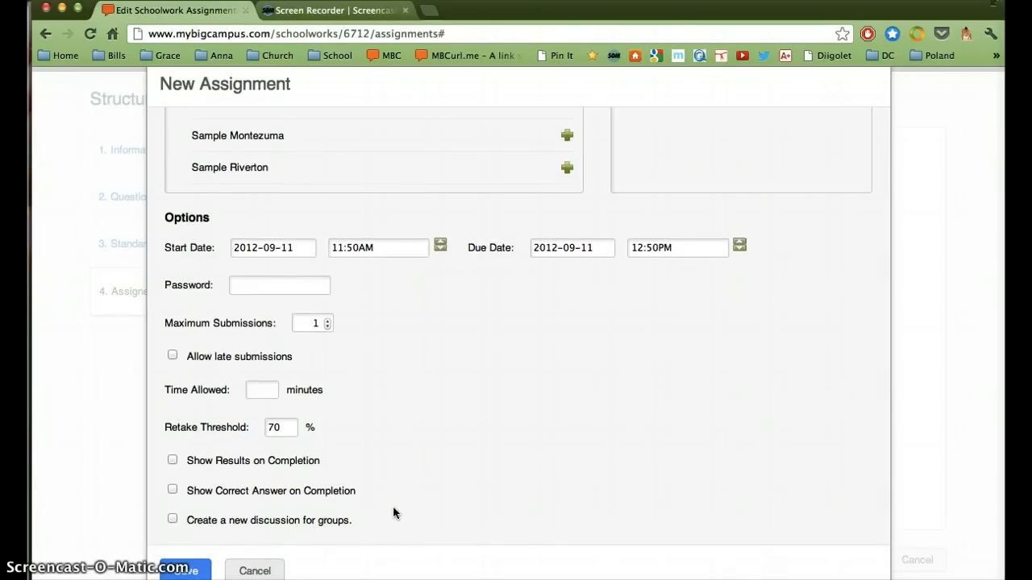
pyautogui.click(183, 571)
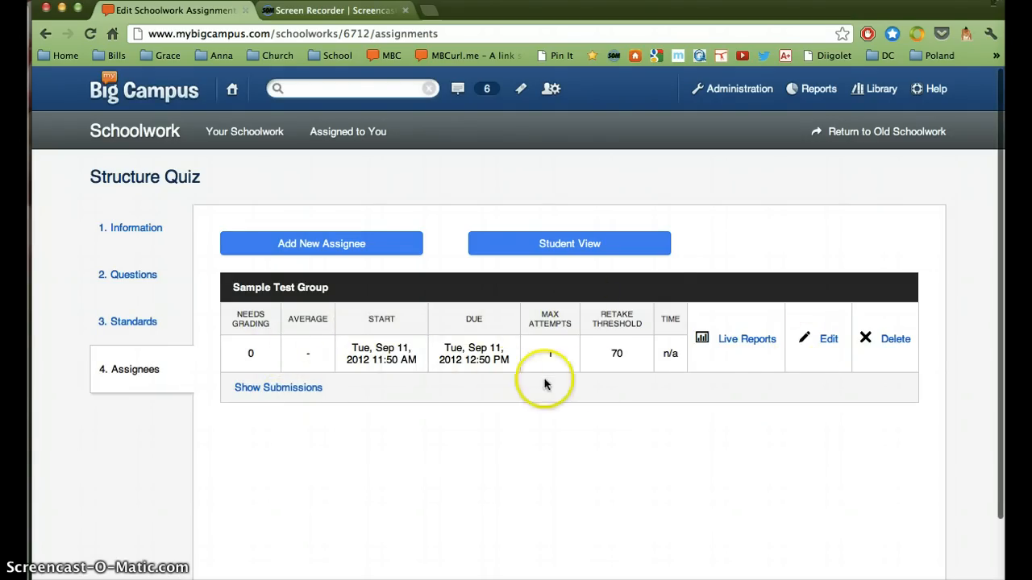
# - Open the live reports for Sample Test Group's assignment and look through the question statistics for the quiz questions
pyautogui.click(743, 341)
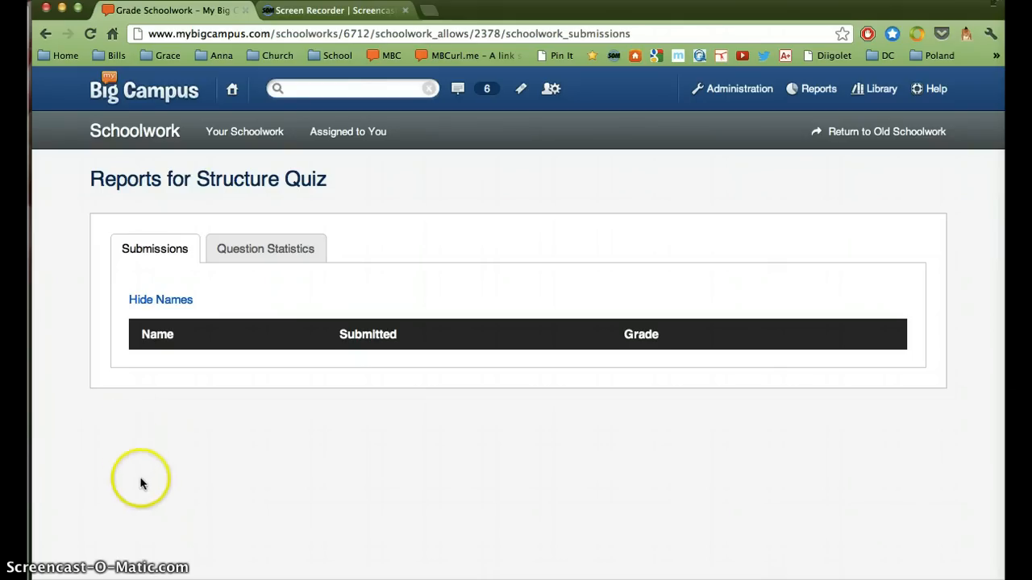
pyautogui.click(253, 250)
pyautogui.scroll(-12, 453, 407)
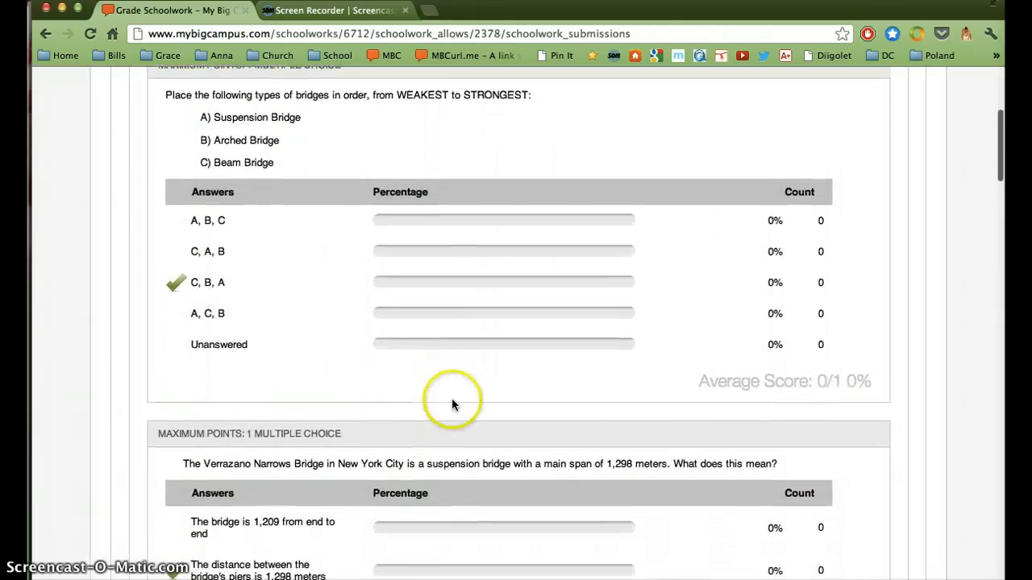
pyautogui.scroll(-2, 449, 397)
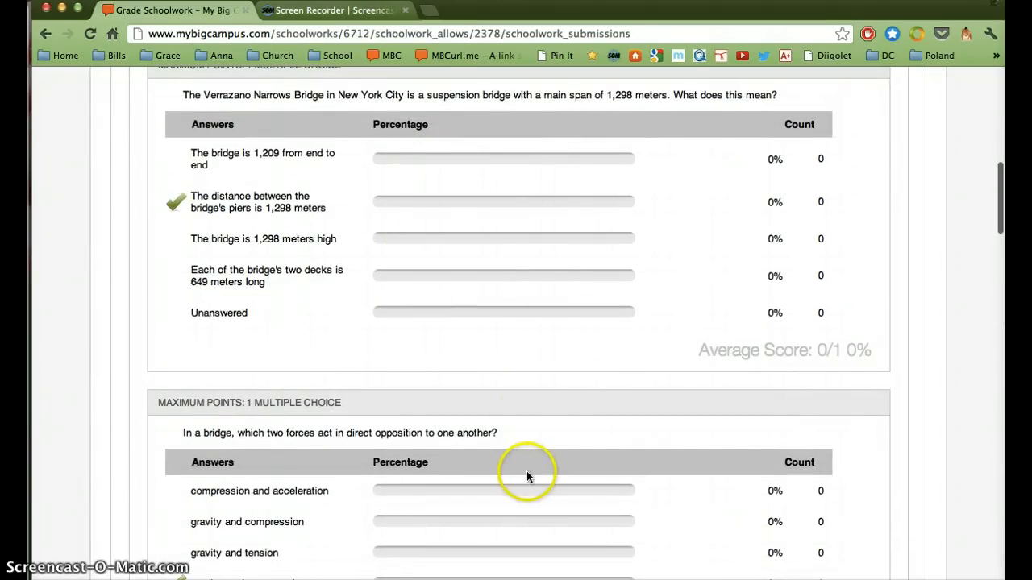
pyautogui.scroll(-5, 526, 471)
pyautogui.scroll(20, 523, 456)
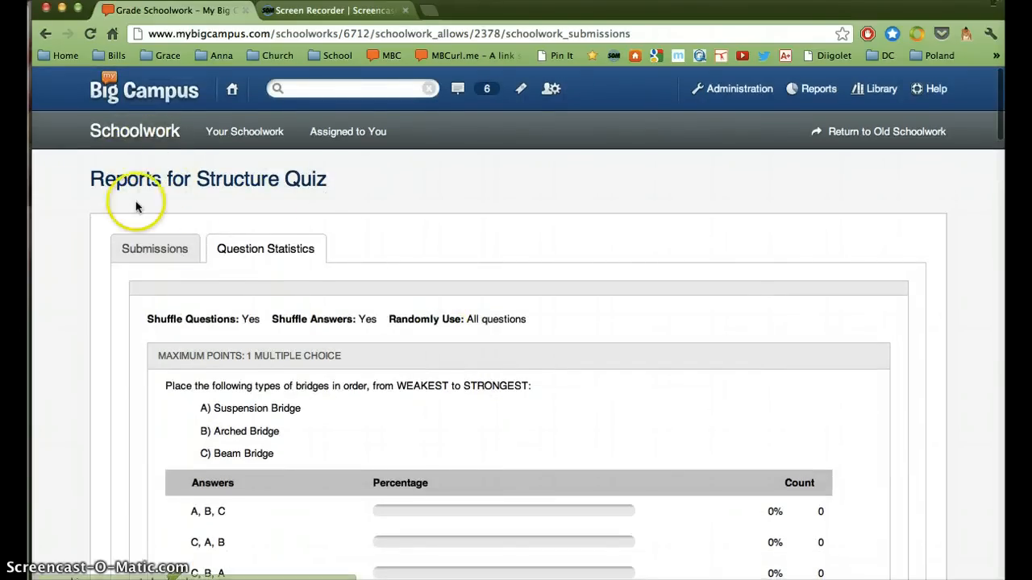
pyautogui.click(540, 296)
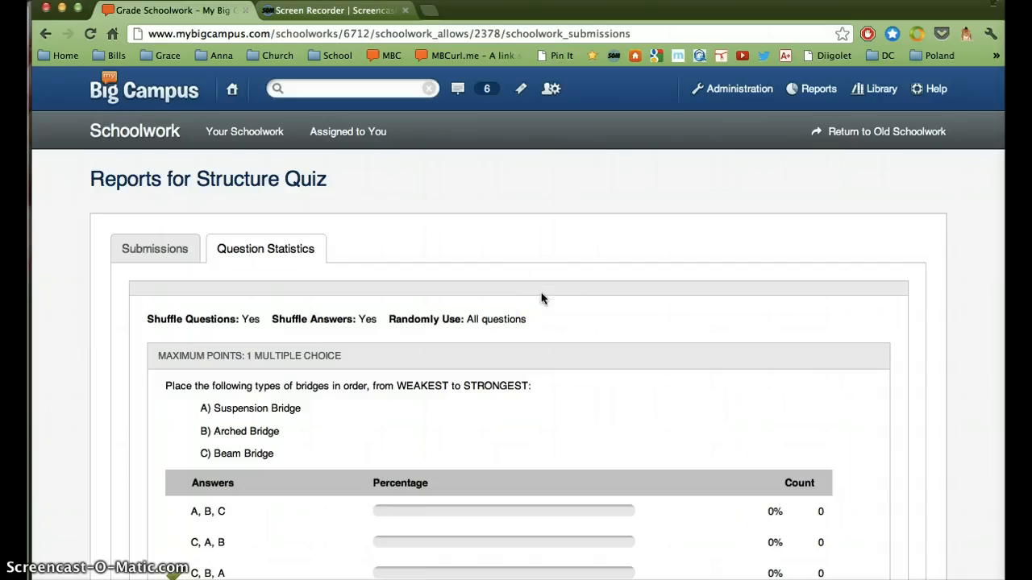
pyautogui.scroll(-15, 541, 299)
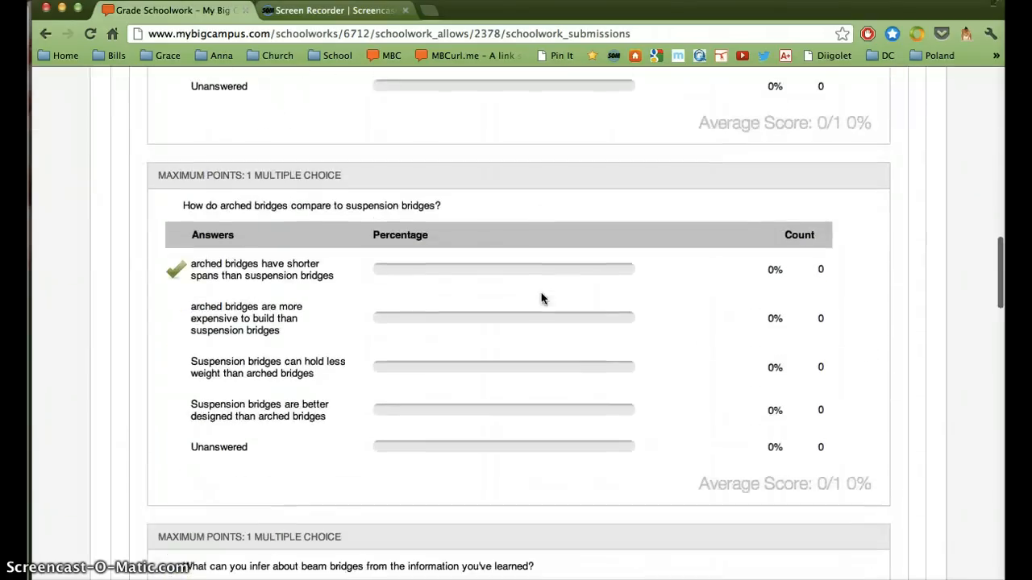
pyautogui.scroll(-15, 541, 298)
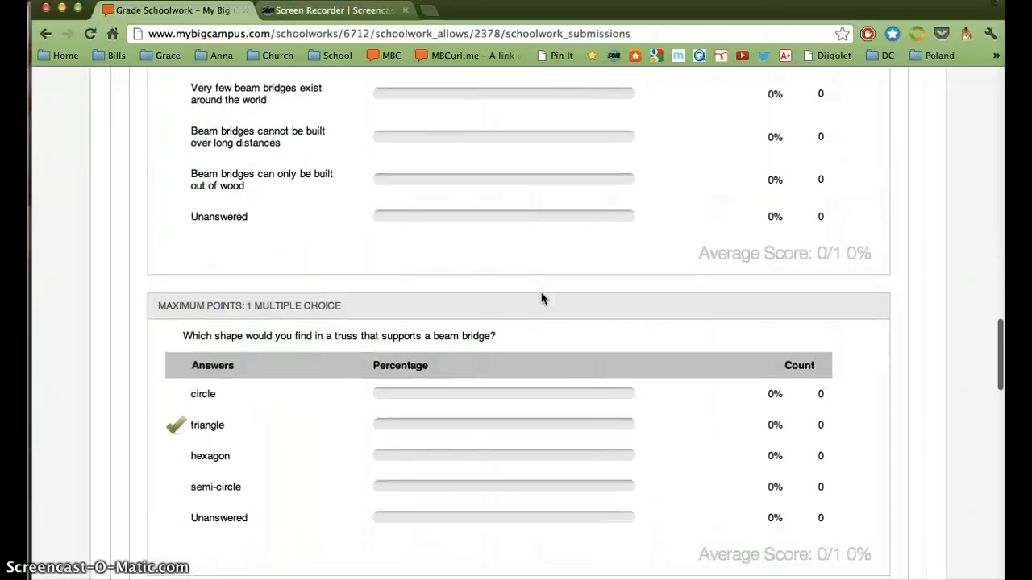
pyautogui.scroll(-12, 541, 298)
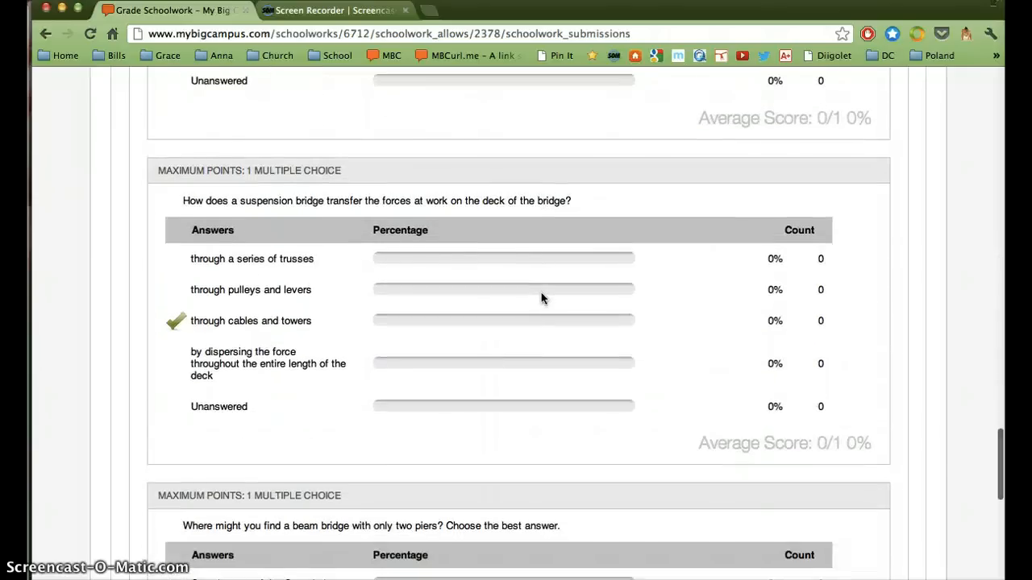
pyautogui.click(538, 297)
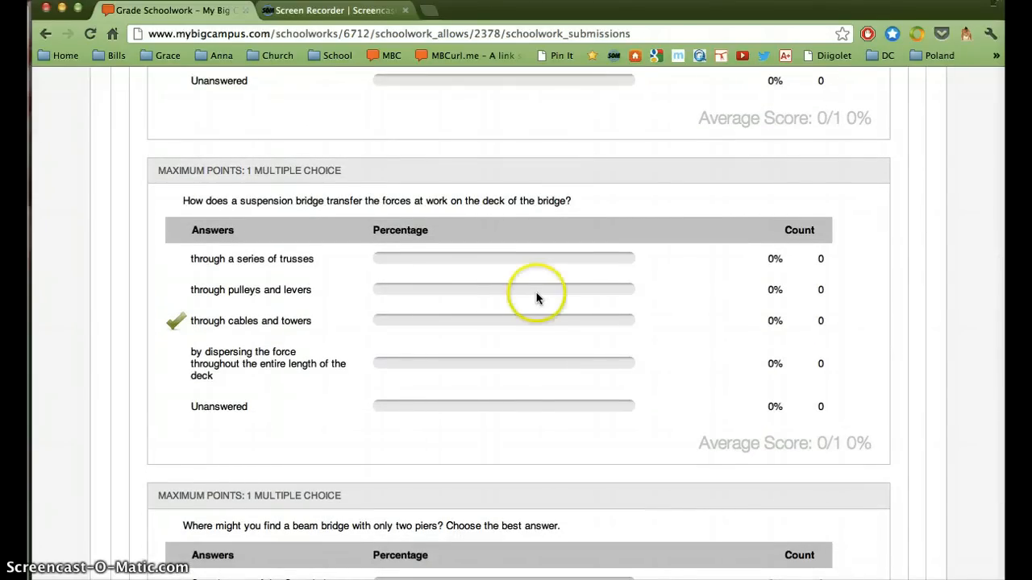